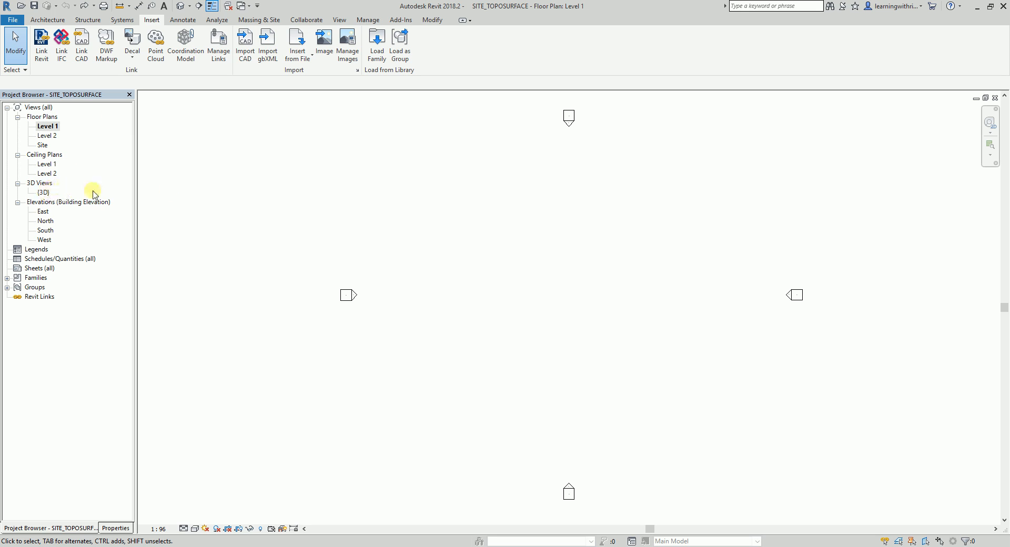
# Open the default 3D view of the project
pyautogui.click(181, 6)
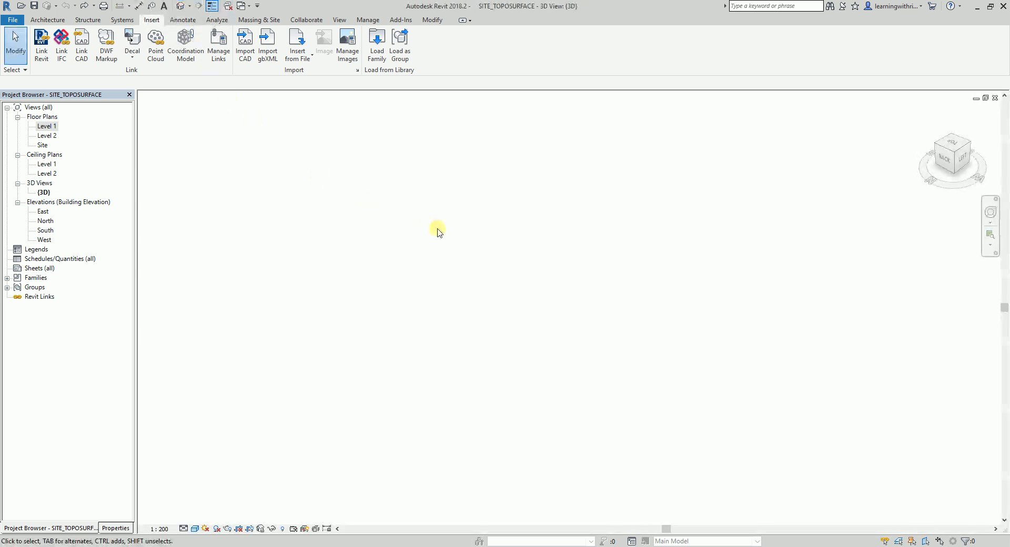
pyautogui.click(48, 127)
pyautogui.click(356, 233)
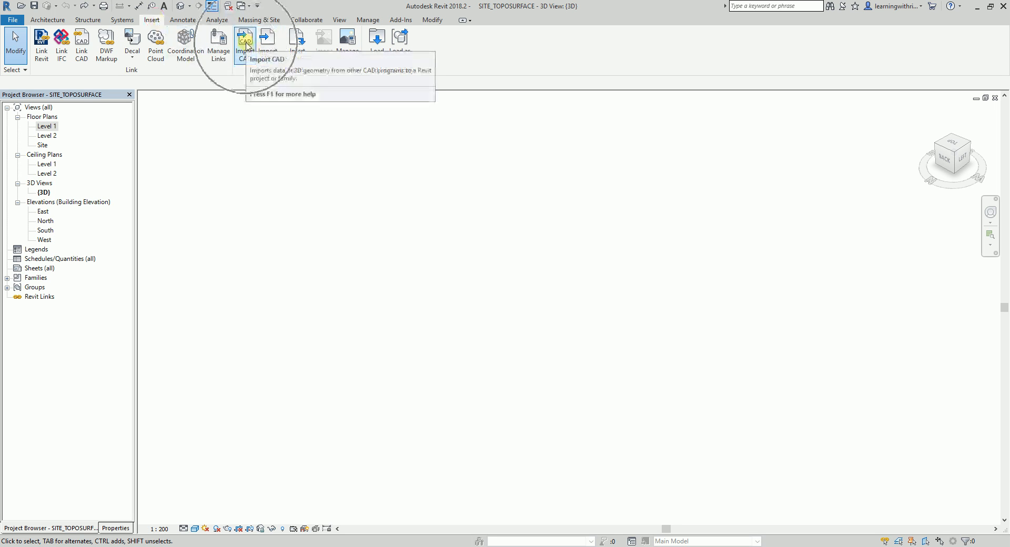
# Import toposurface_site.dwg with preserved colors, Auto - Origin to Origin positioning and placement at Level 1, and fit it in the 3D view
pyautogui.click(246, 43)
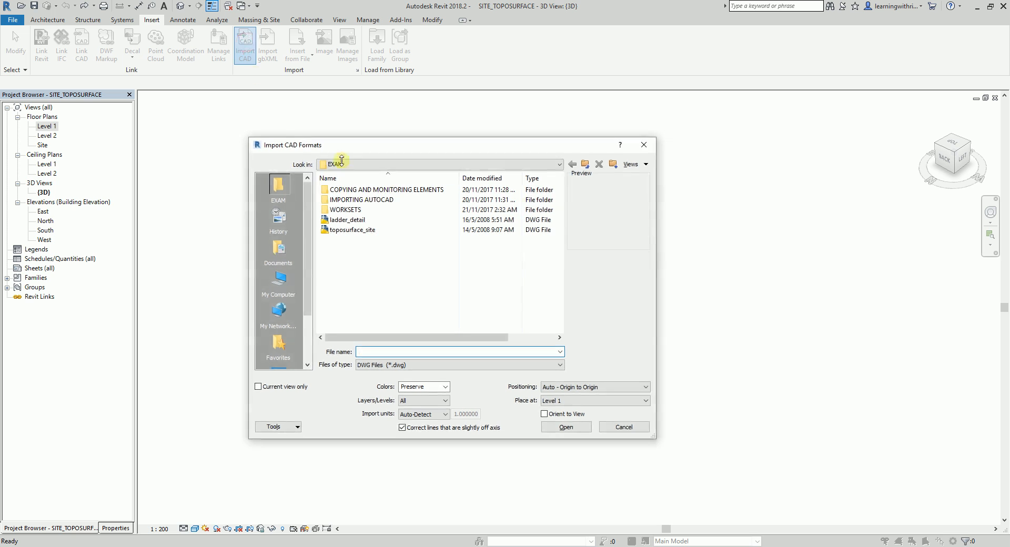
pyautogui.click(342, 231)
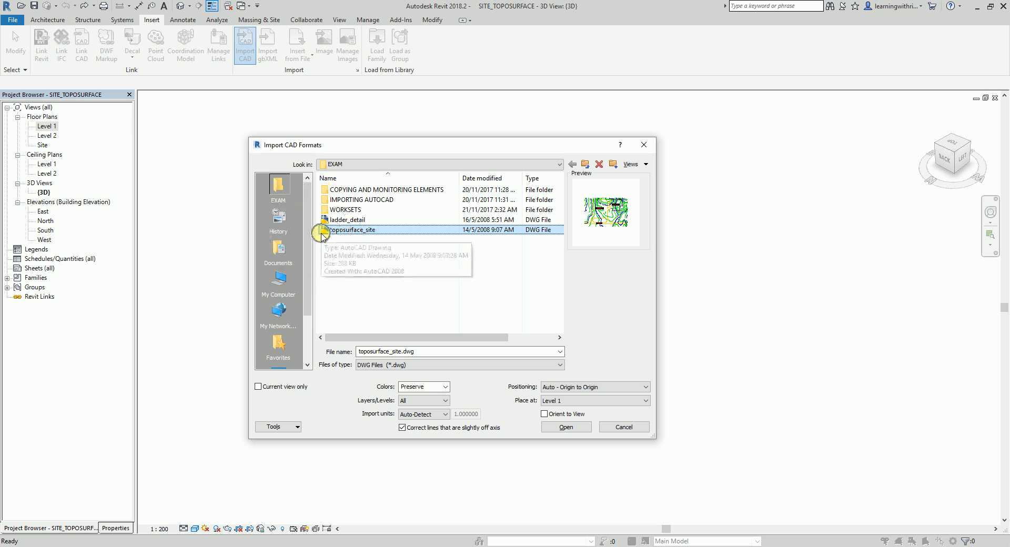
pyautogui.click(583, 388)
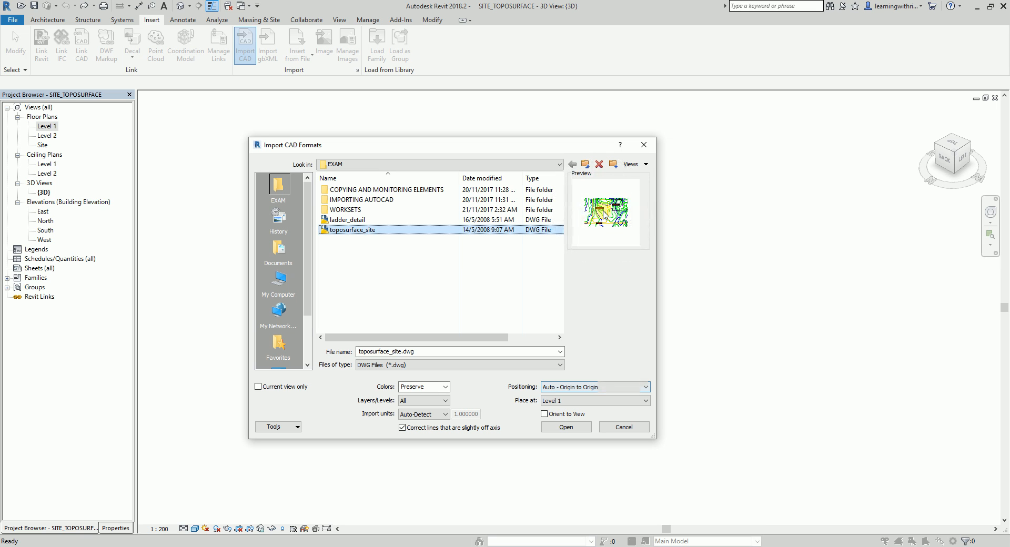
pyautogui.click(426, 387)
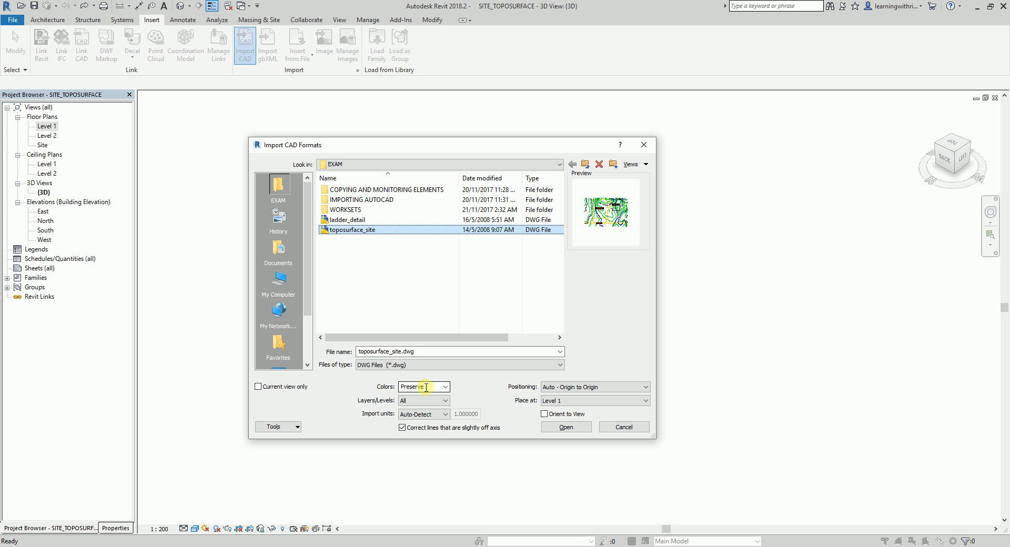
pyautogui.click(565, 427)
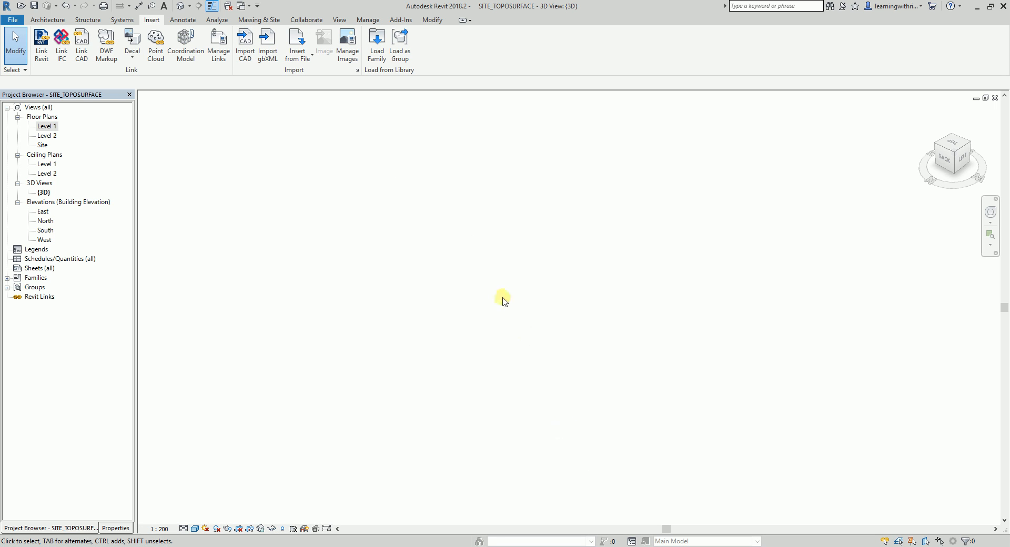
pyautogui.rightClick(444, 254)
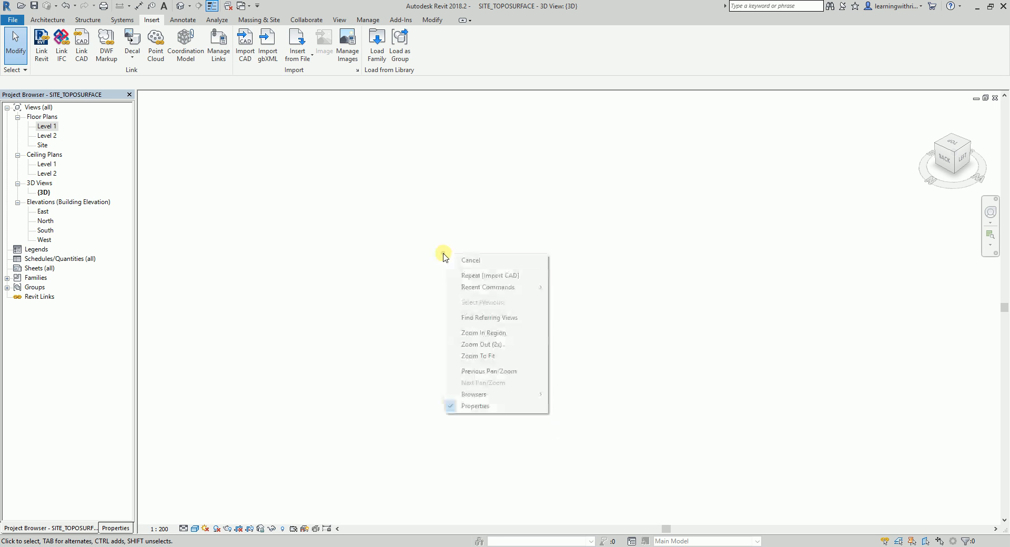
pyautogui.click(498, 361)
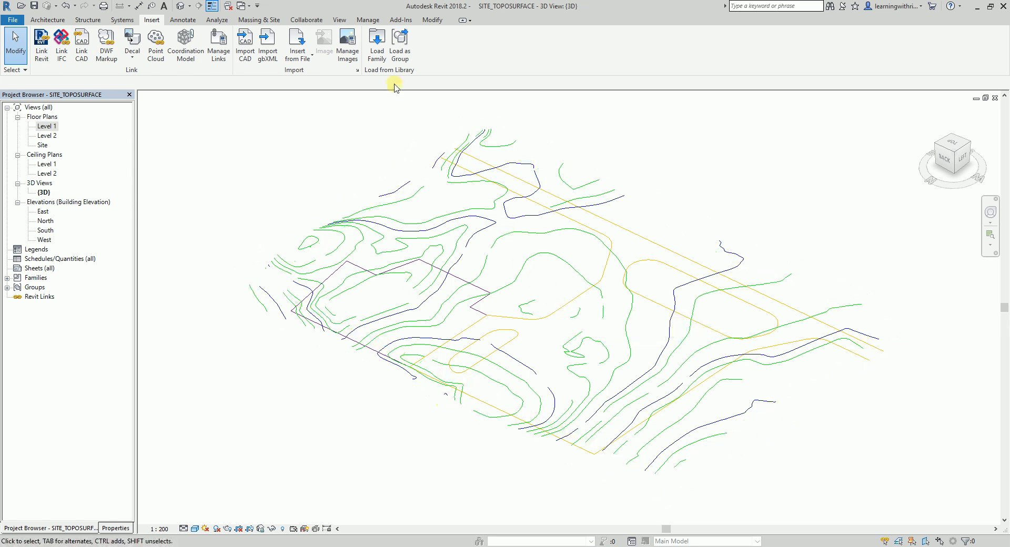
# Start a toposurface created from an import instance, using the imported toposurface_site.dwg contours as its source
pyautogui.click(259, 20)
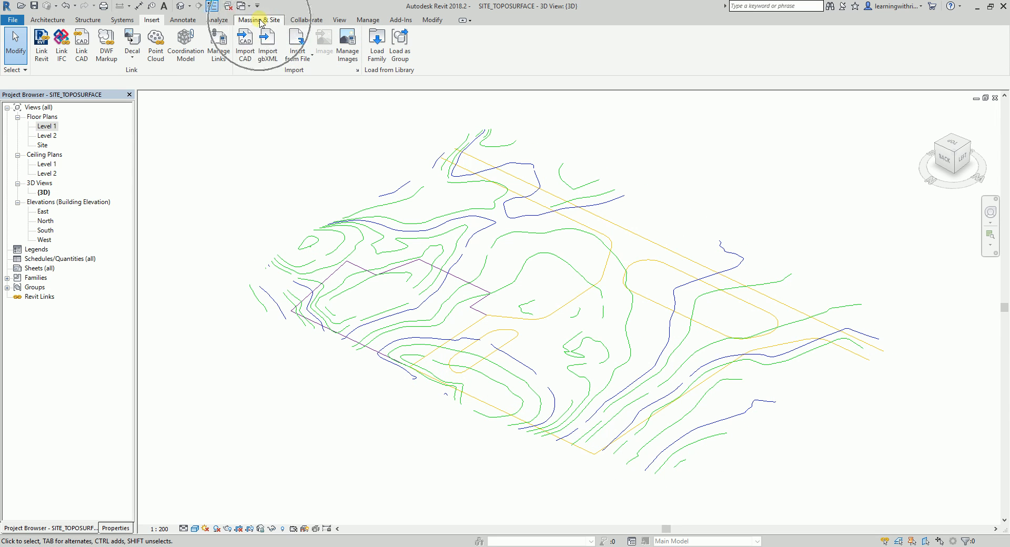
pyautogui.click(260, 20)
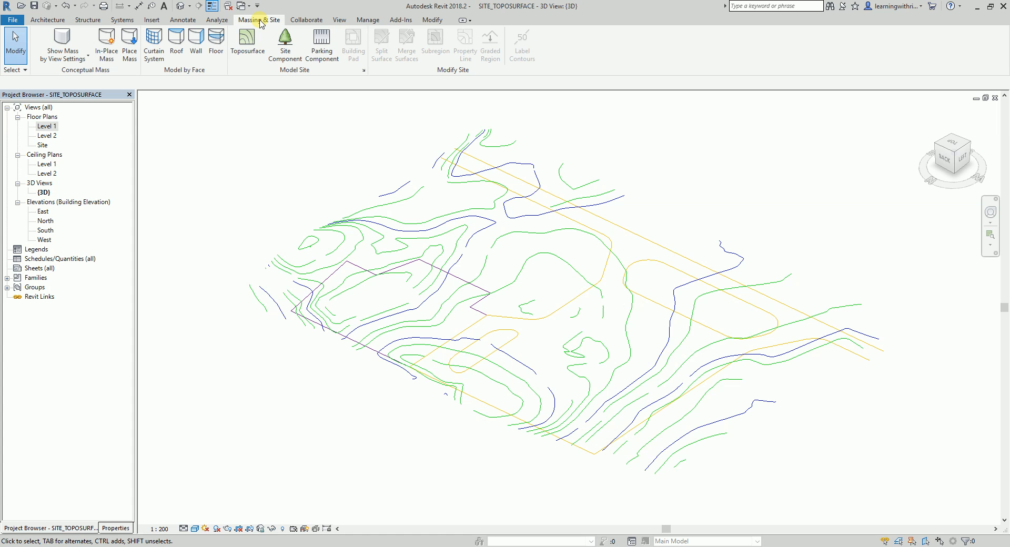
pyautogui.click(248, 42)
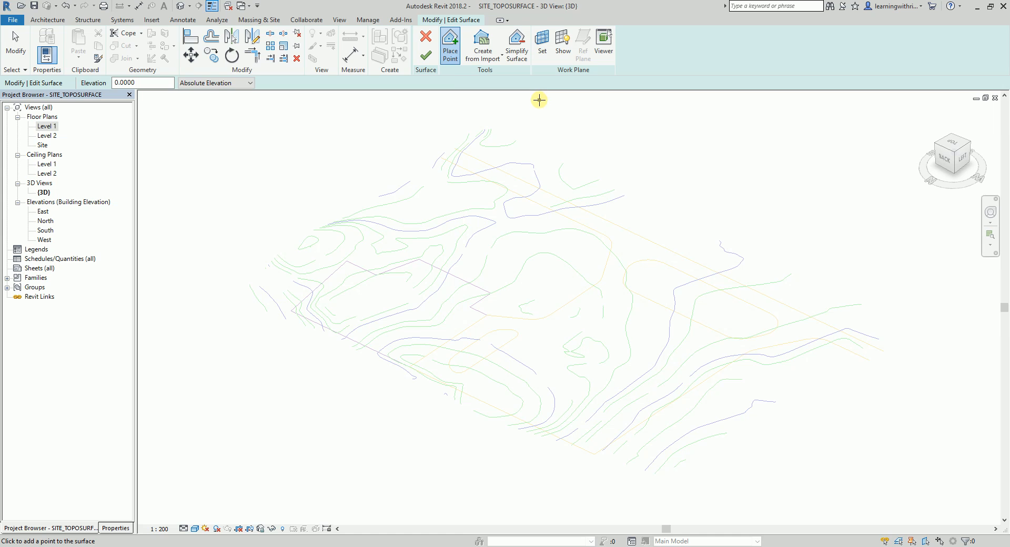
pyautogui.click(450, 51)
pyautogui.click(144, 84)
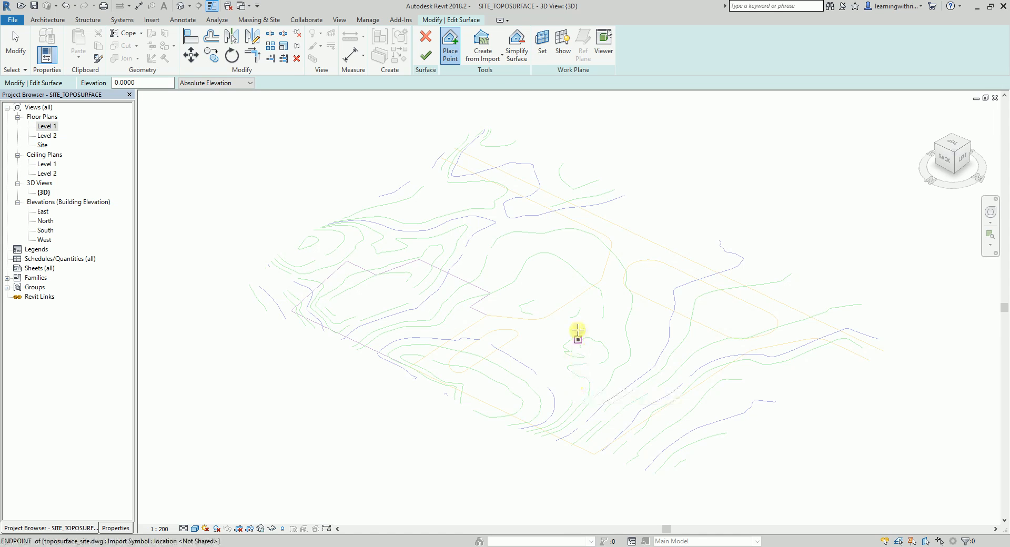
pyautogui.click(484, 60)
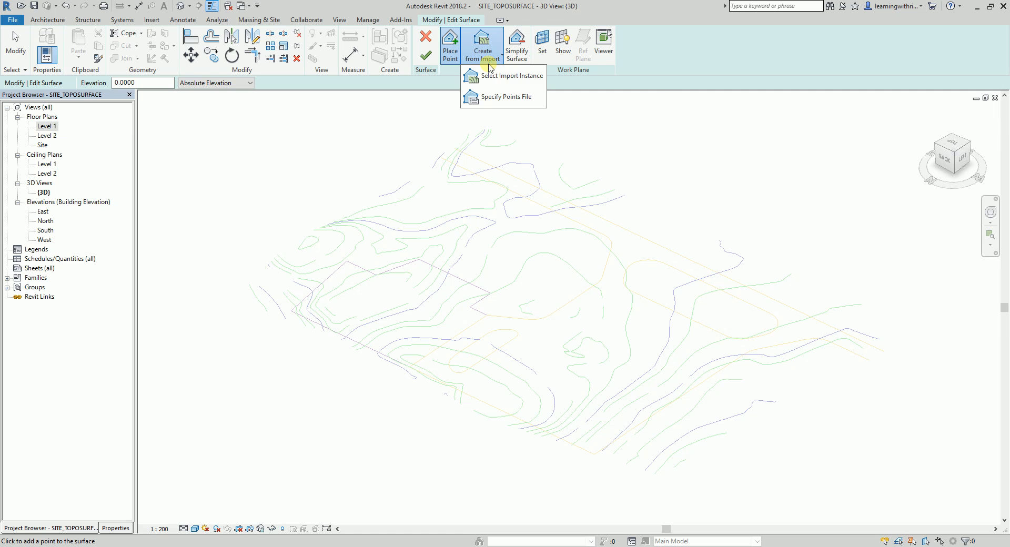
pyautogui.click(497, 78)
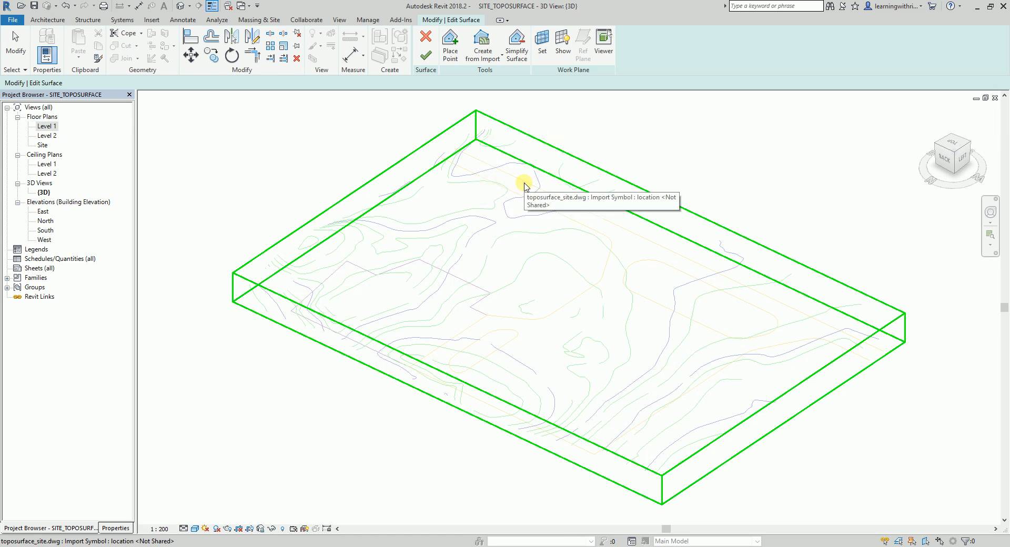
pyautogui.click(526, 185)
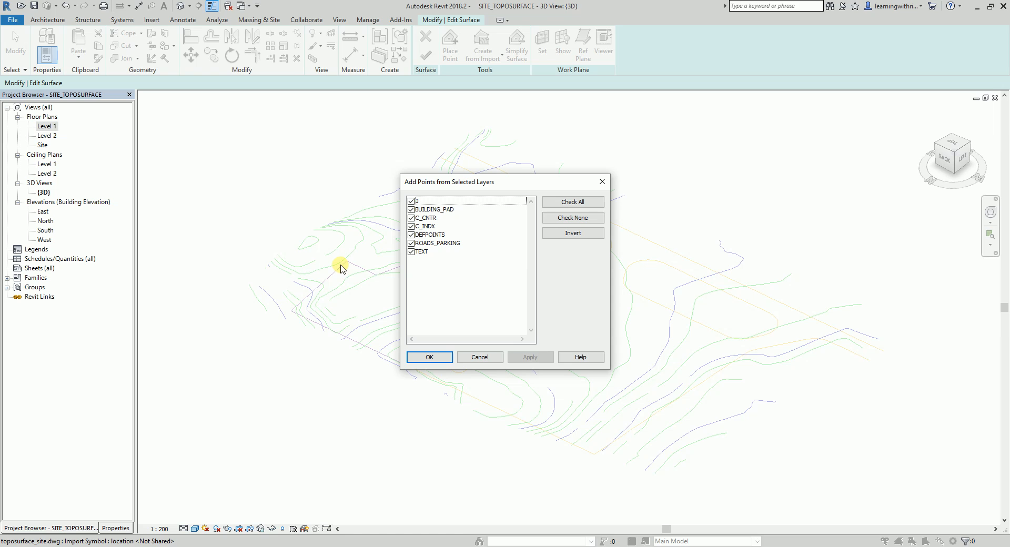
# Generate the surface points from only the C_CNTR and C_INDX layers
pyautogui.click(561, 221)
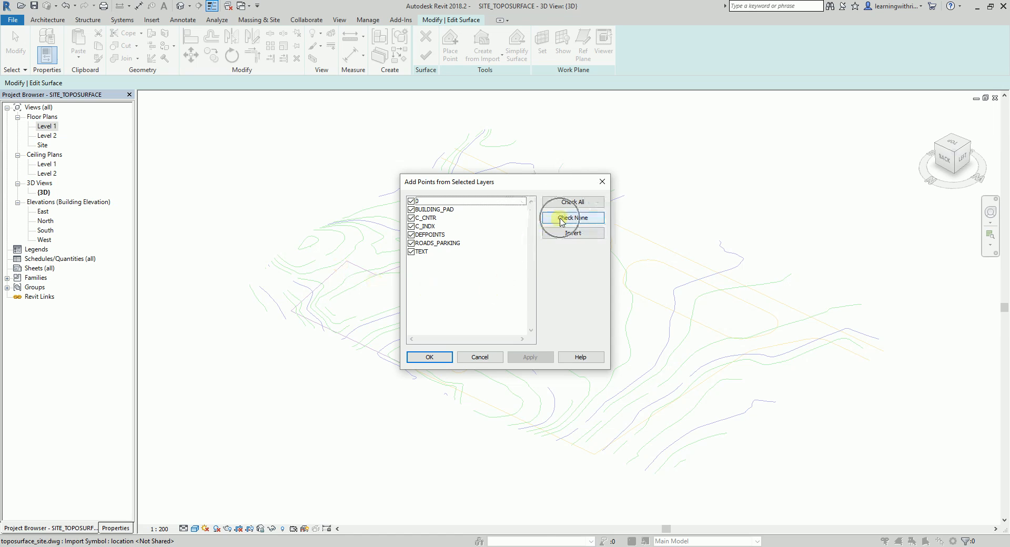
pyautogui.click(561, 221)
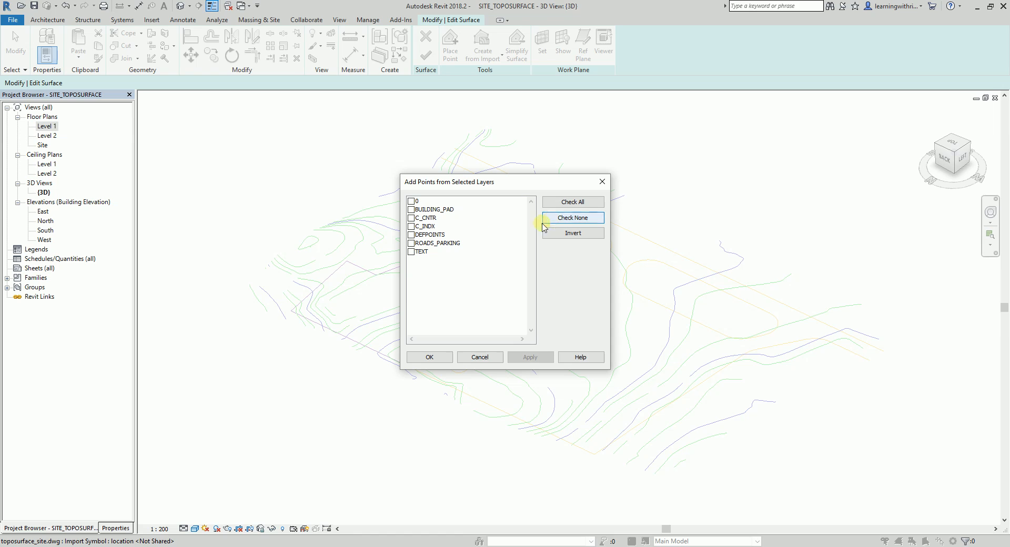
pyautogui.click(411, 219)
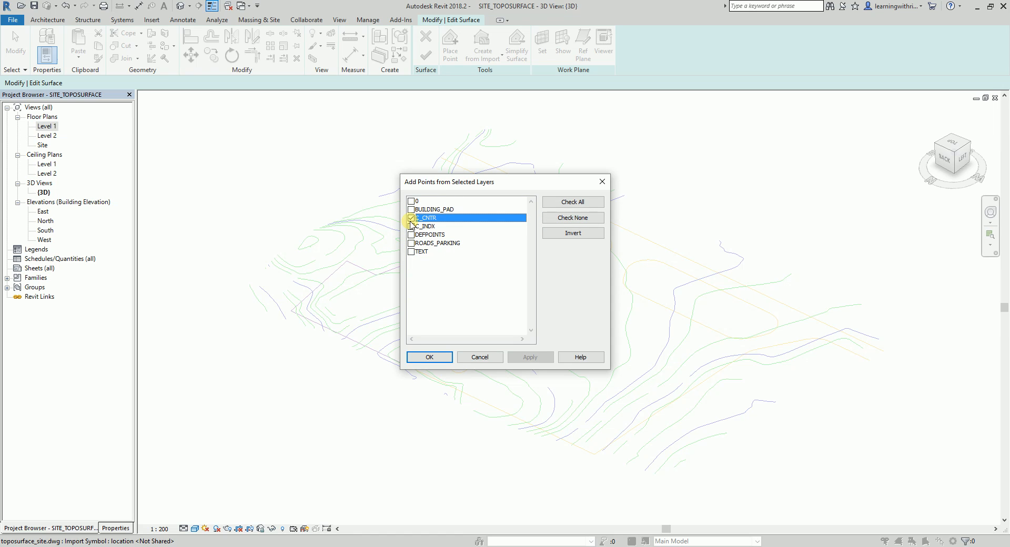
pyautogui.click(412, 226)
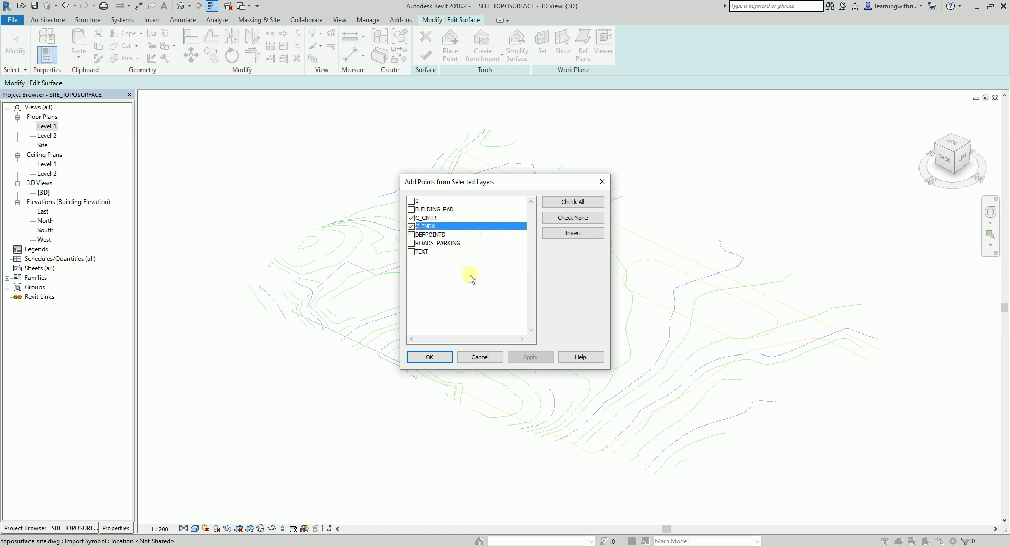
pyautogui.click(430, 358)
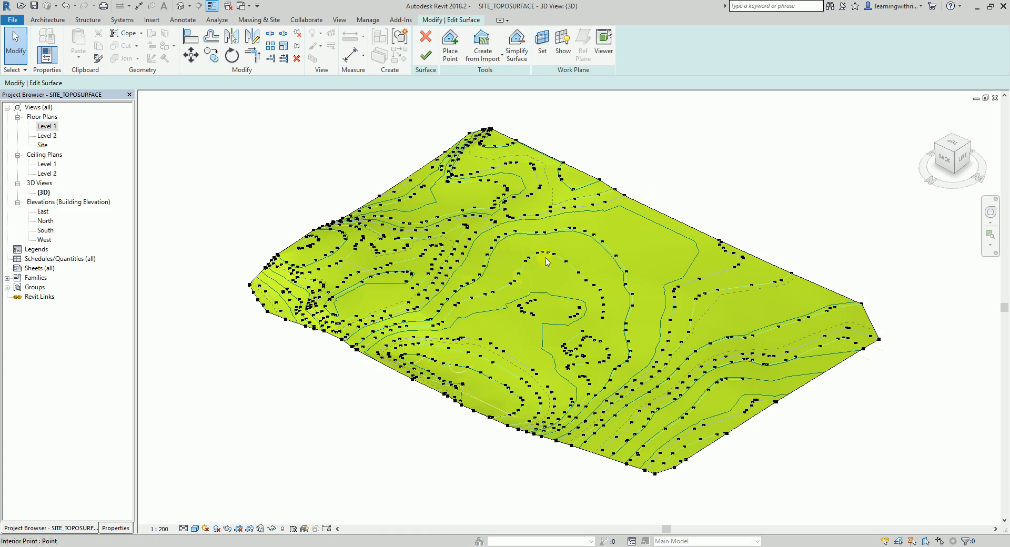
# Examine the generated surface points, selecting a small group inside the closed contour near the surface's narrow end to check the elevation setting
pyautogui.keyDown('shift'); pyautogui.moveTo(536, 374); pyautogui.dragTo(565, 378, button='middle'); pyautogui.keyUp('shift')
pyautogui.scroll(3, 276, 263)
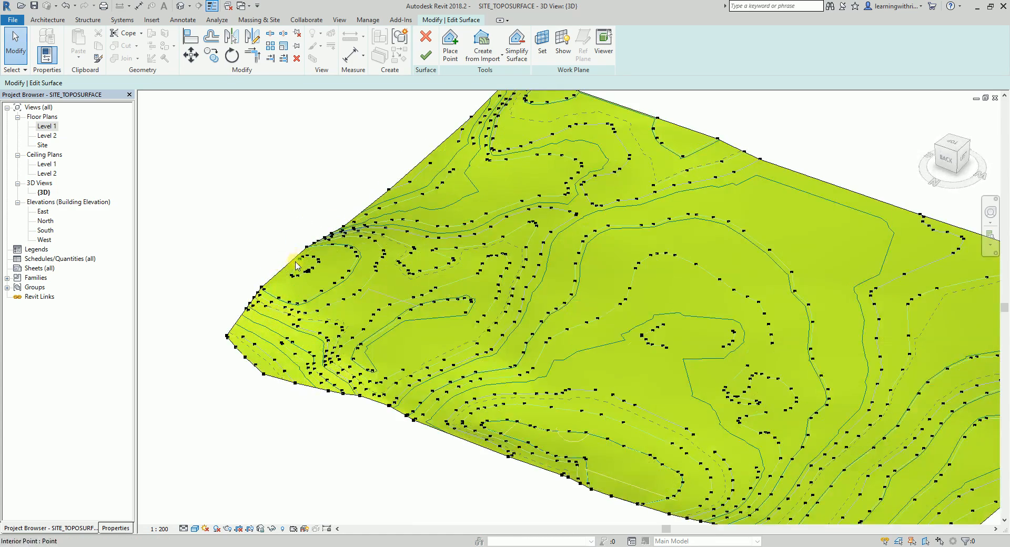
pyautogui.scroll(2, 296, 265)
pyautogui.moveTo(257, 233); pyautogui.dragTo(336, 298)
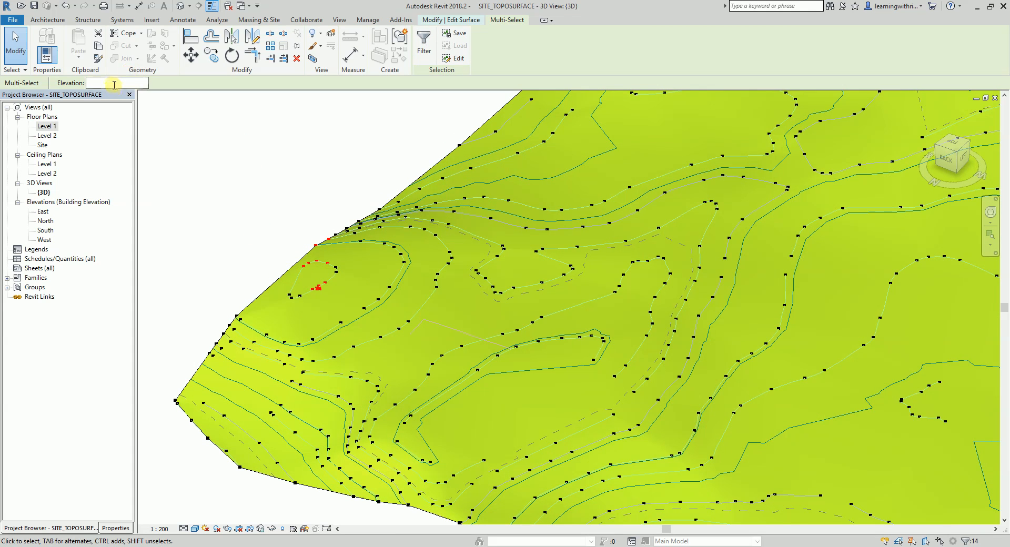
pyautogui.click(114, 85)
pyautogui.click(114, 84)
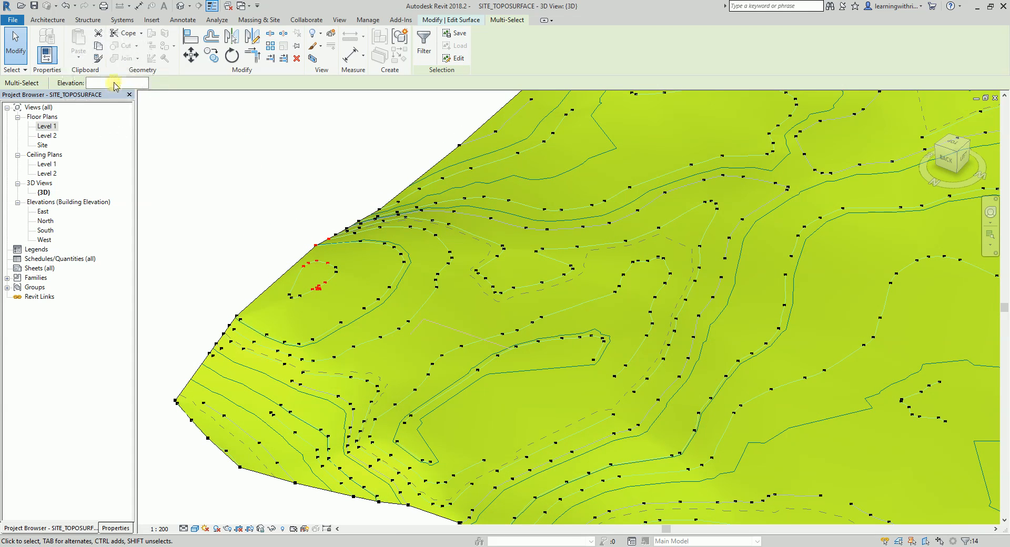
pyautogui.click(306, 181)
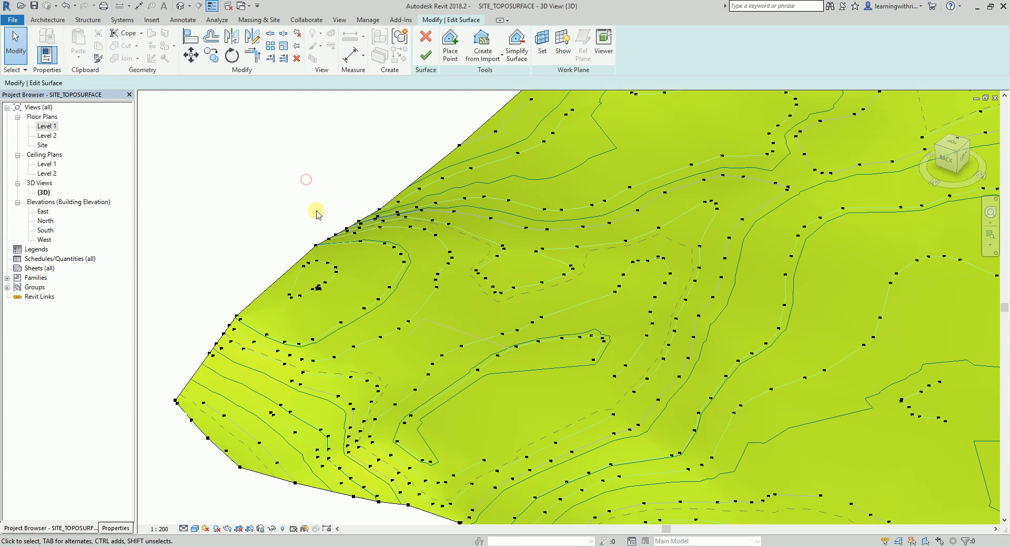
pyautogui.scroll(-5, 315, 210)
pyautogui.moveTo(316, 210); pyautogui.dragTo(537, 307, button='middle')
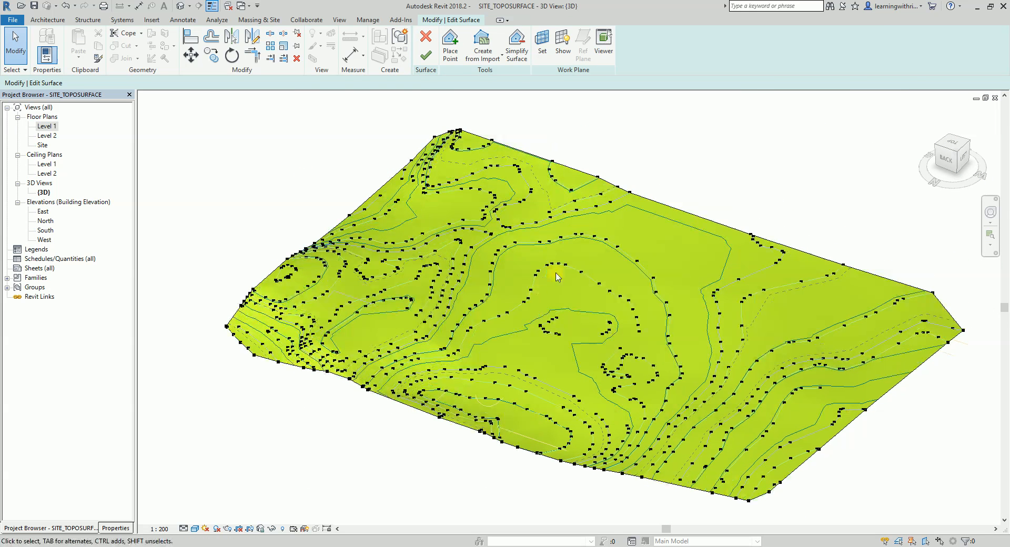
pyautogui.press('ctrl')
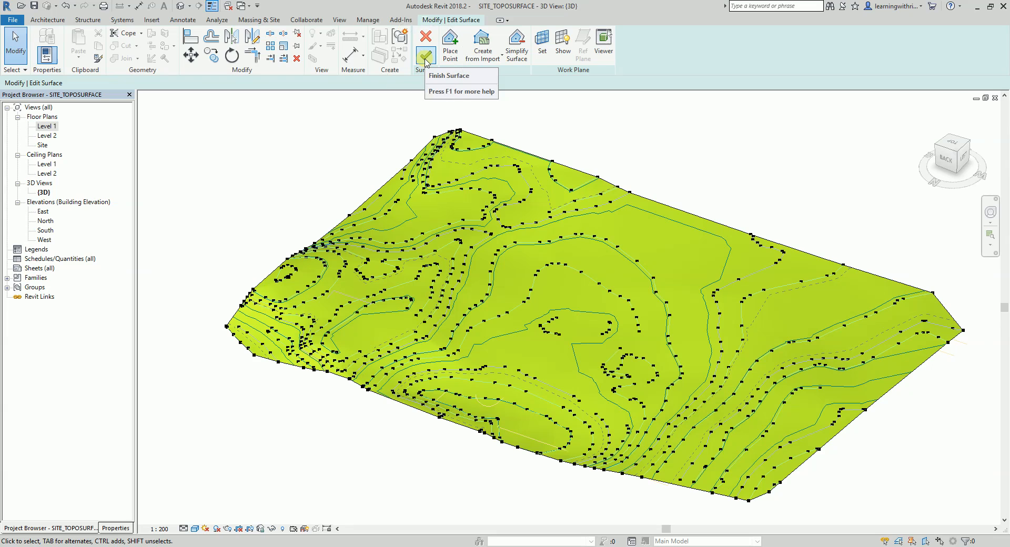
# Finish the toposurface and inspect the completed terrain in 3D
pyautogui.click(426, 57)
pyautogui.click(707, 417)
pyautogui.click(701, 153)
pyautogui.keyDown('shift'); pyautogui.moveTo(712, 400); pyautogui.dragTo(679, 371, button='middle'); pyautogui.keyUp('shift')
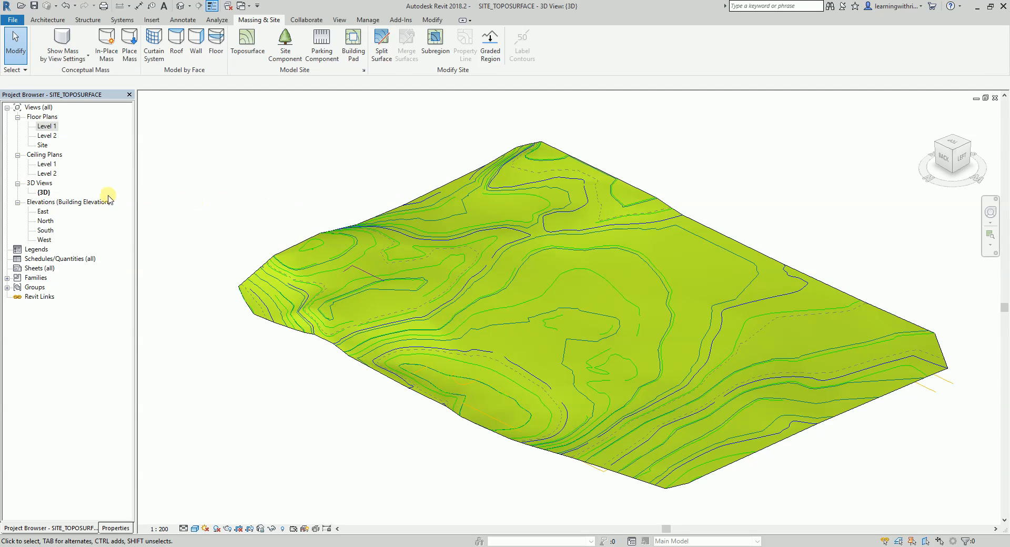
# Open the Site floor plan and set its visual style to Wireframe
pyautogui.doubleClick(42, 145)
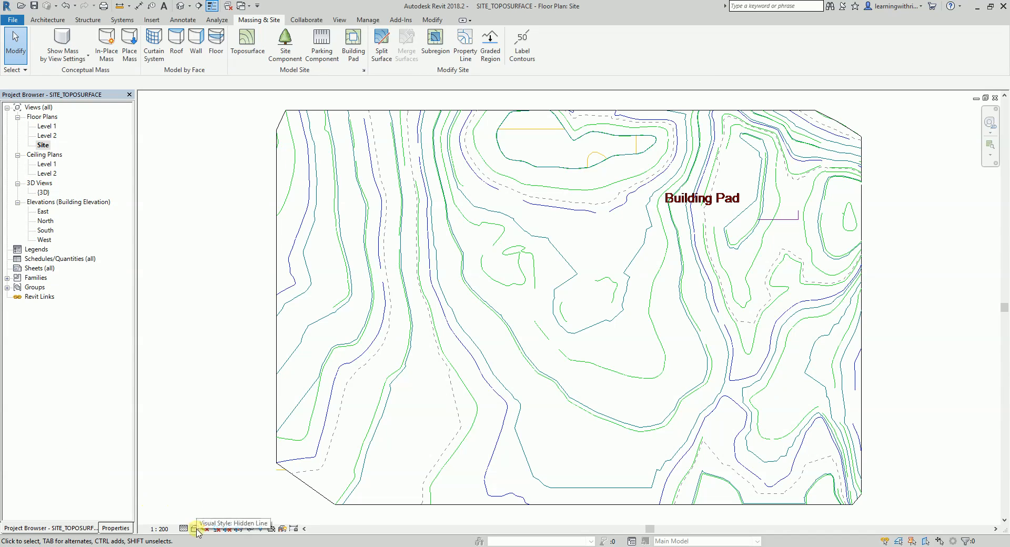
pyautogui.click(195, 528)
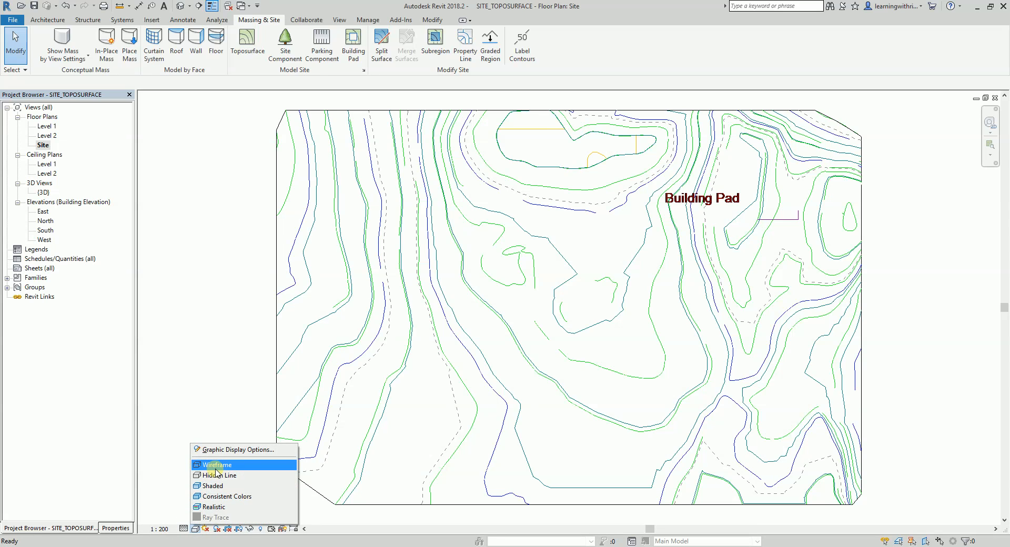
pyautogui.click(215, 467)
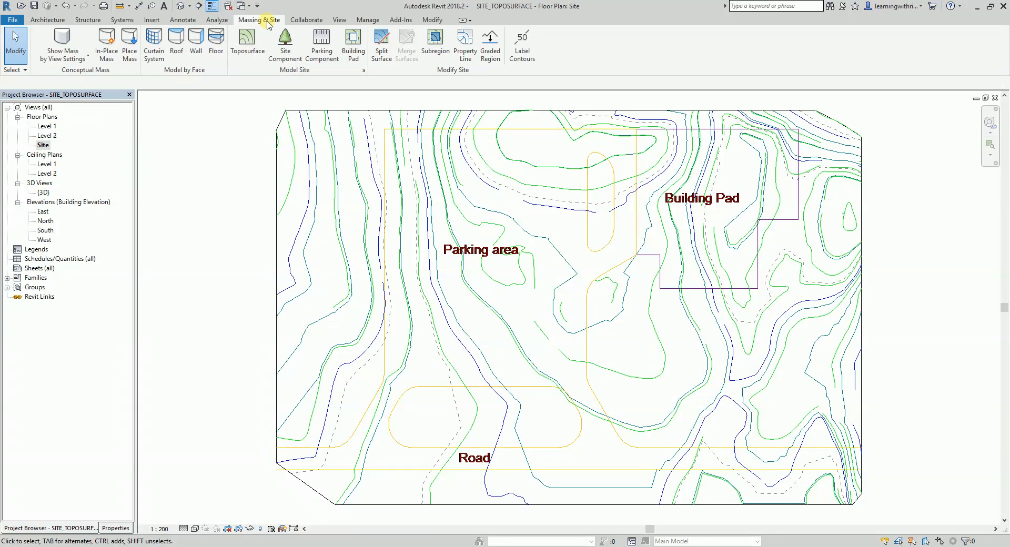
# Split the toposurface along the straight outer road line below the Road label, picking the line from the imported DWG
pyautogui.click(384, 57)
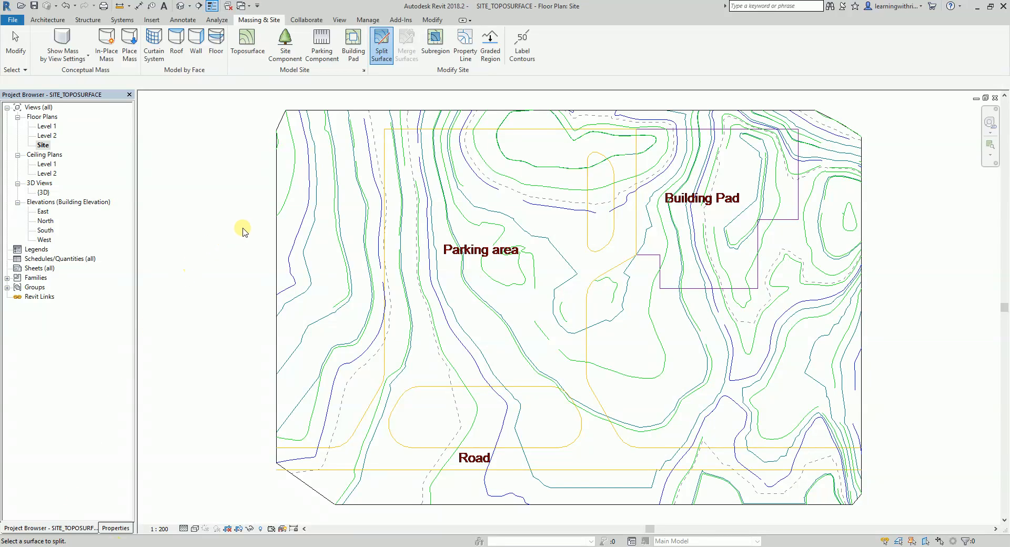
pyautogui.click(277, 230)
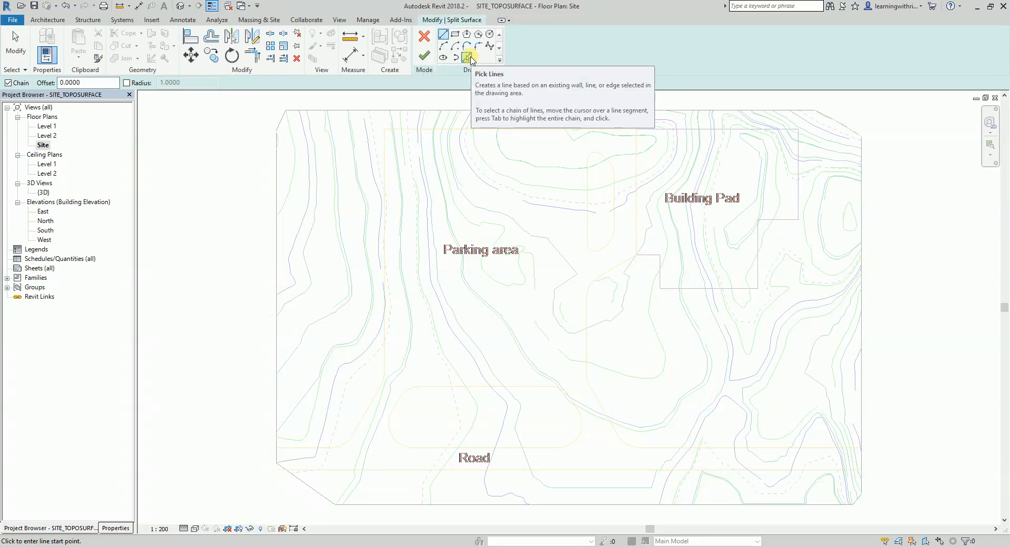
pyautogui.click(468, 58)
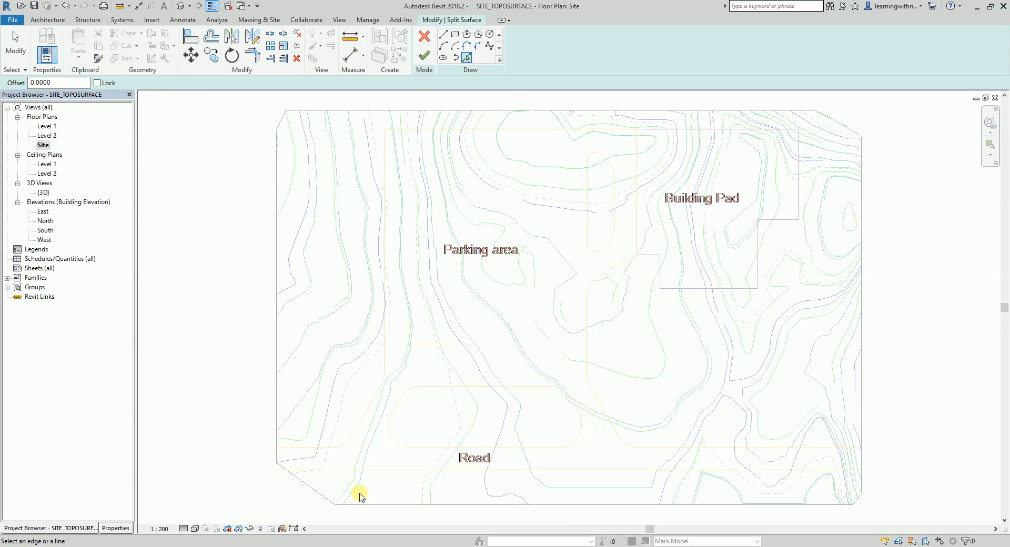
pyautogui.click(376, 471)
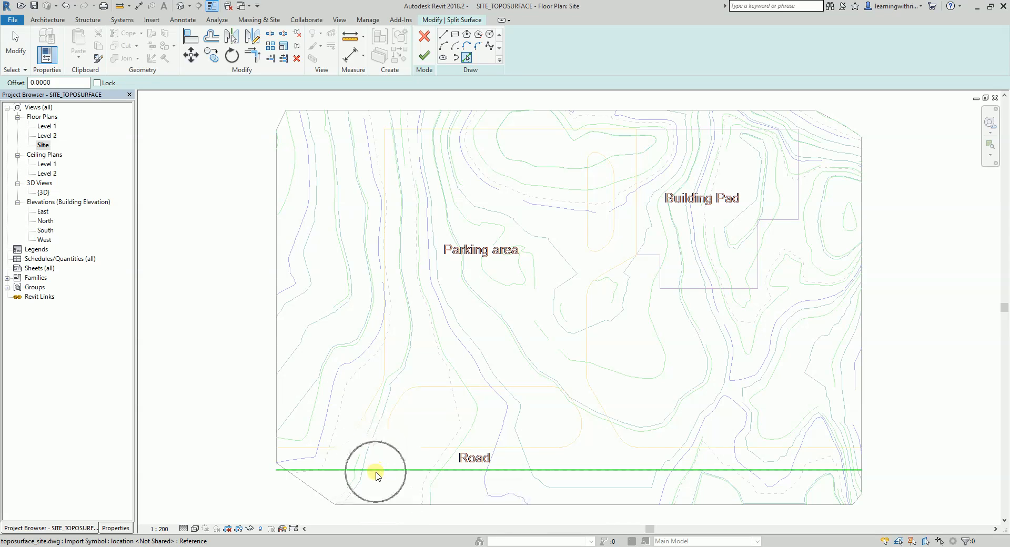
pyautogui.click(376, 470)
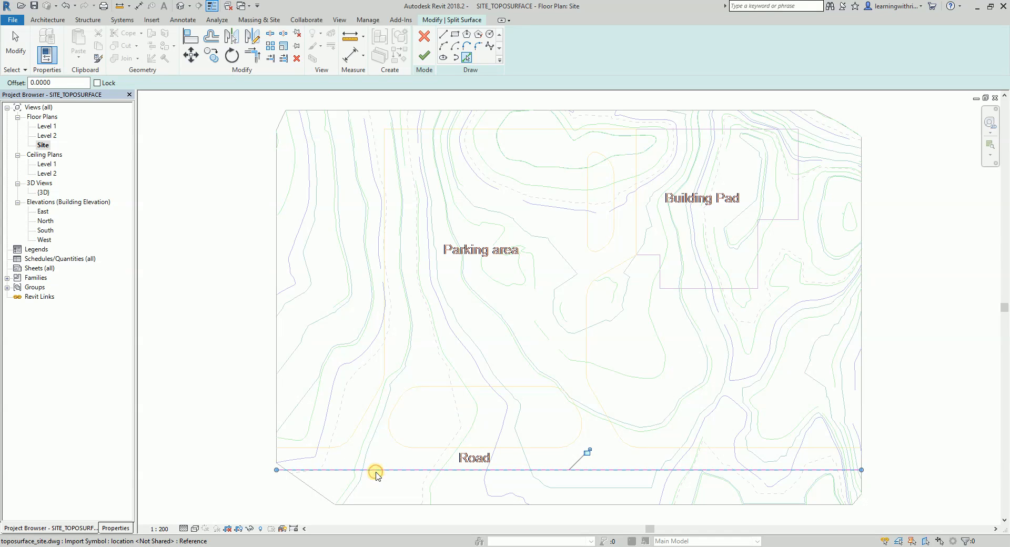
pyautogui.click(430, 53)
pyautogui.click(966, 341)
# Select the surfaces on either side of the outer road line in turn to check the split
pyautogui.scroll(-2, 966, 341)
pyautogui.moveTo(904, 326); pyautogui.dragTo(674, 197, button='middle')
pyautogui.scroll(3, 735, 277)
pyautogui.moveTo(743, 311); pyautogui.dragTo(881, 435, button='middle')
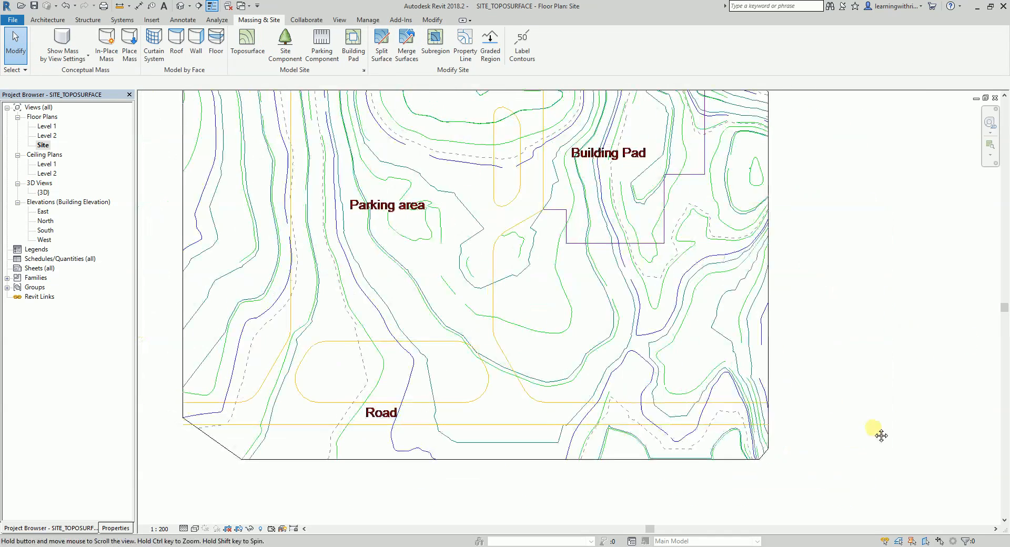
pyautogui.click(665, 454)
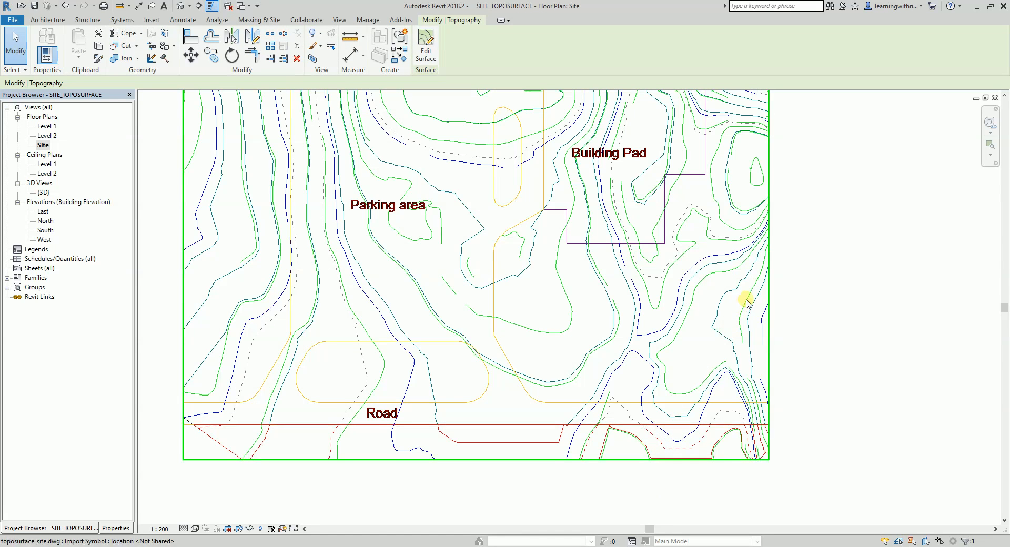
pyautogui.click(771, 271)
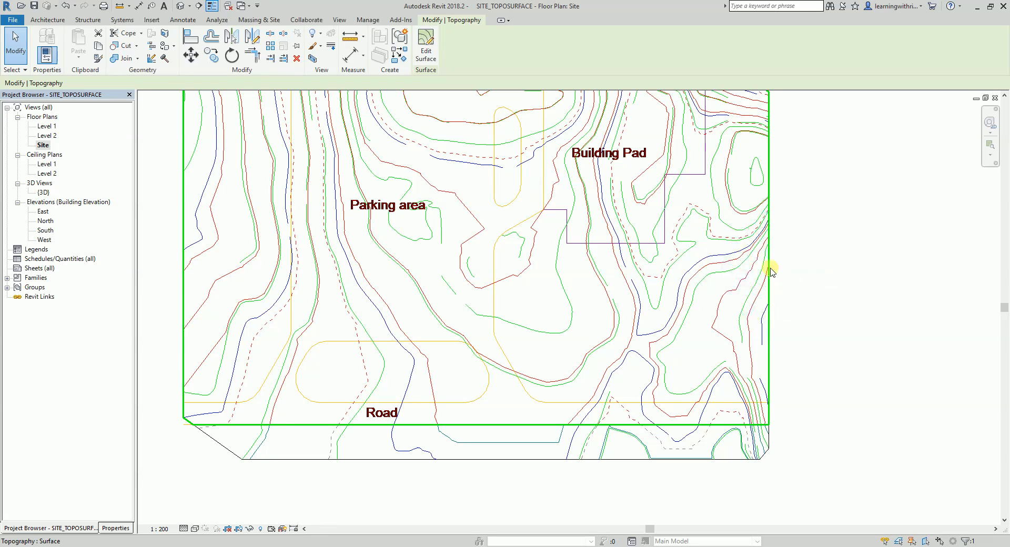
pyautogui.click(759, 459)
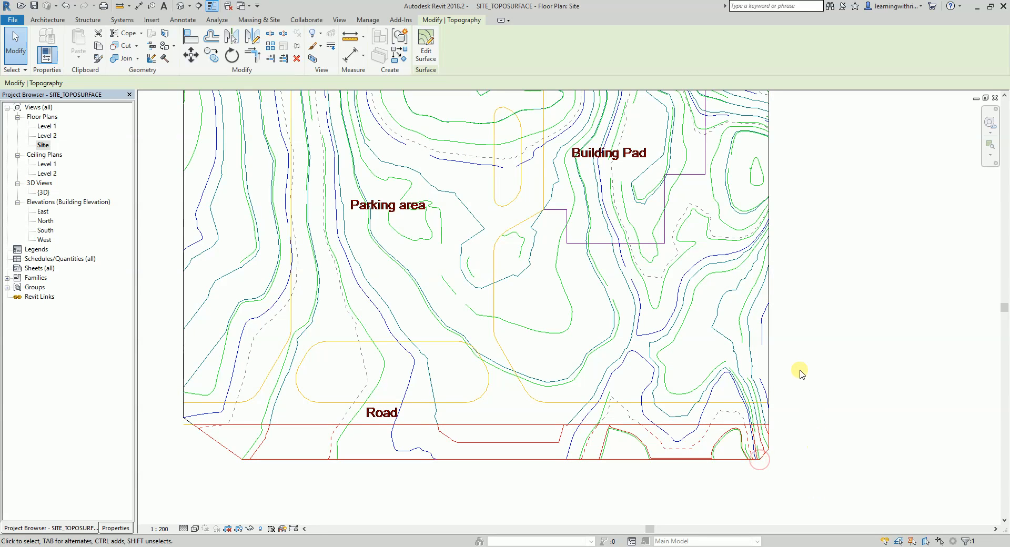
pyautogui.click(774, 346)
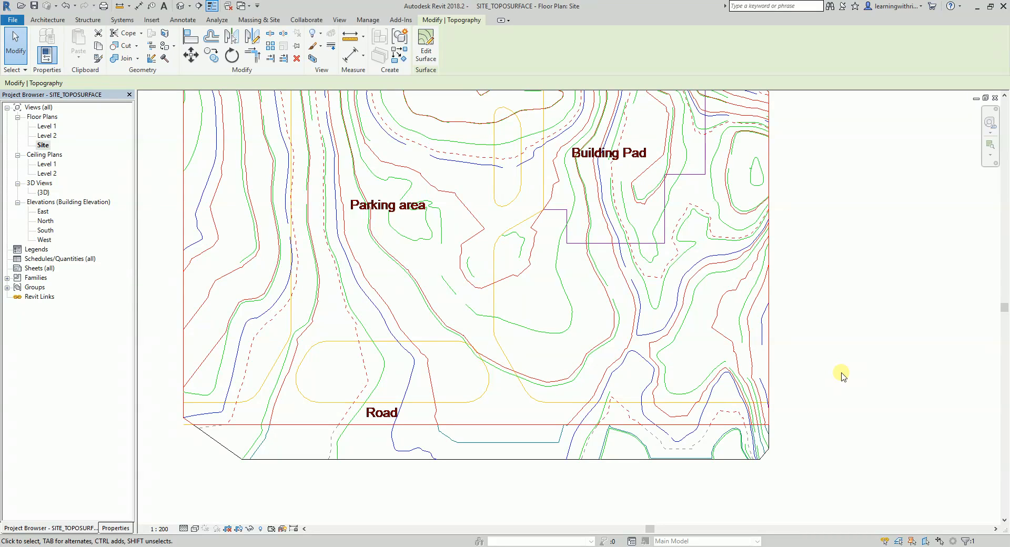
pyautogui.scroll(-1, 679, 368)
pyautogui.moveTo(649, 326); pyautogui.dragTo(633, 387, button='middle')
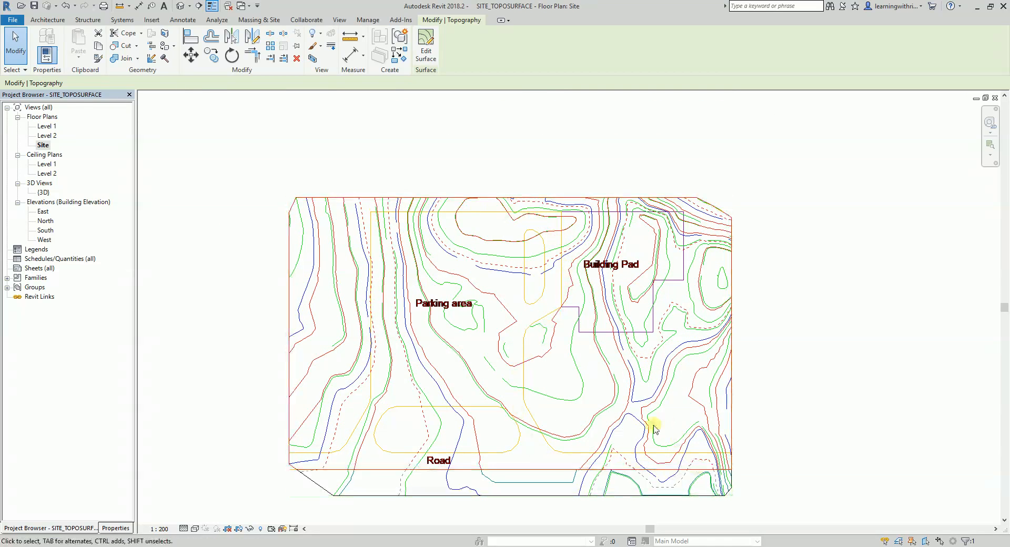
pyautogui.click(15, 40)
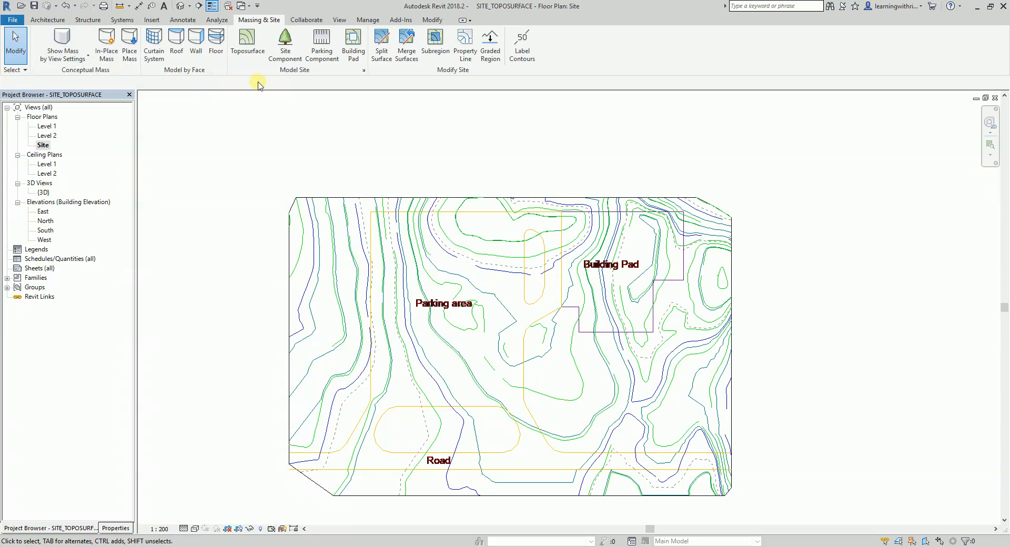
# Split the larger surface along the connected chain of imported lines outlining the parking area and the inner road edge
pyautogui.click(378, 57)
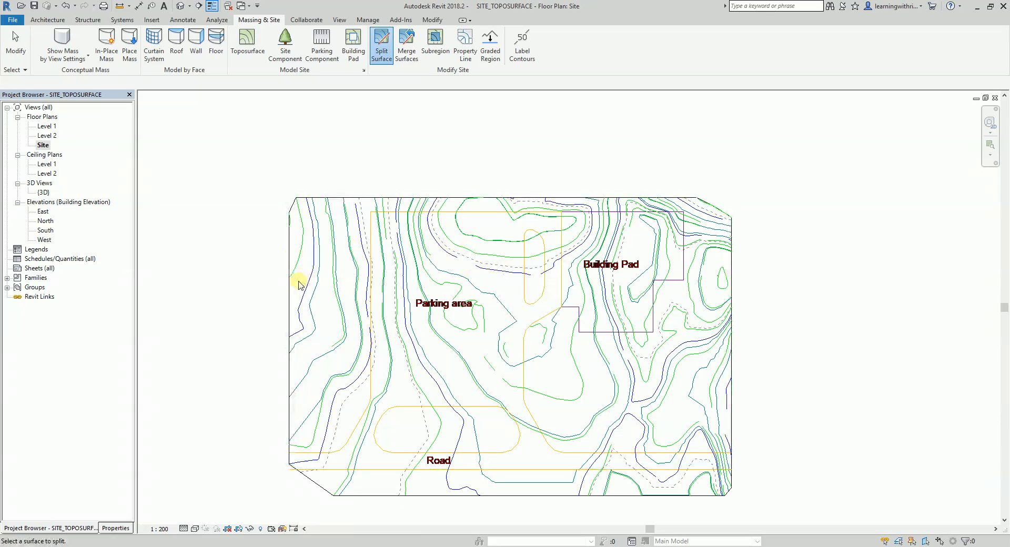
pyautogui.click(293, 281)
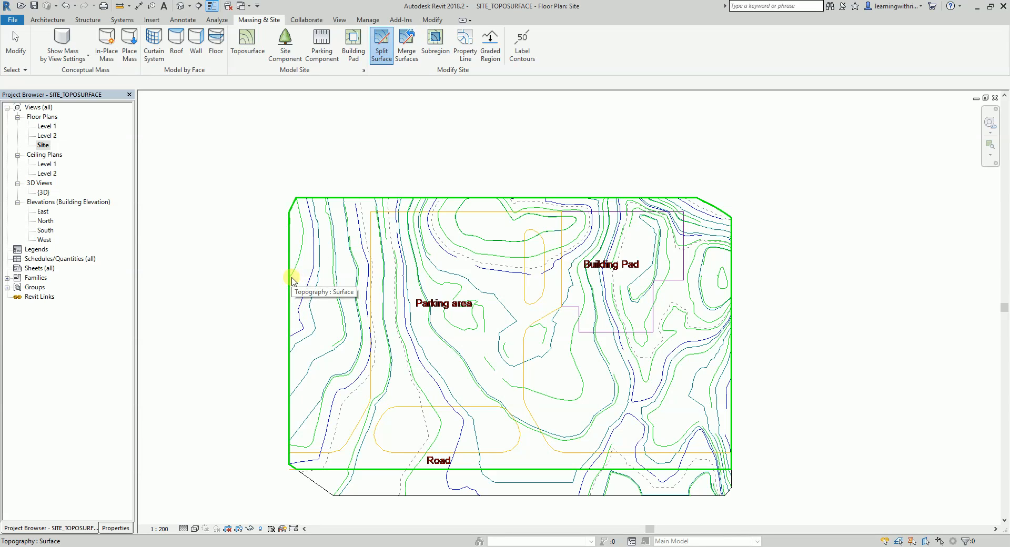
pyautogui.click(293, 282)
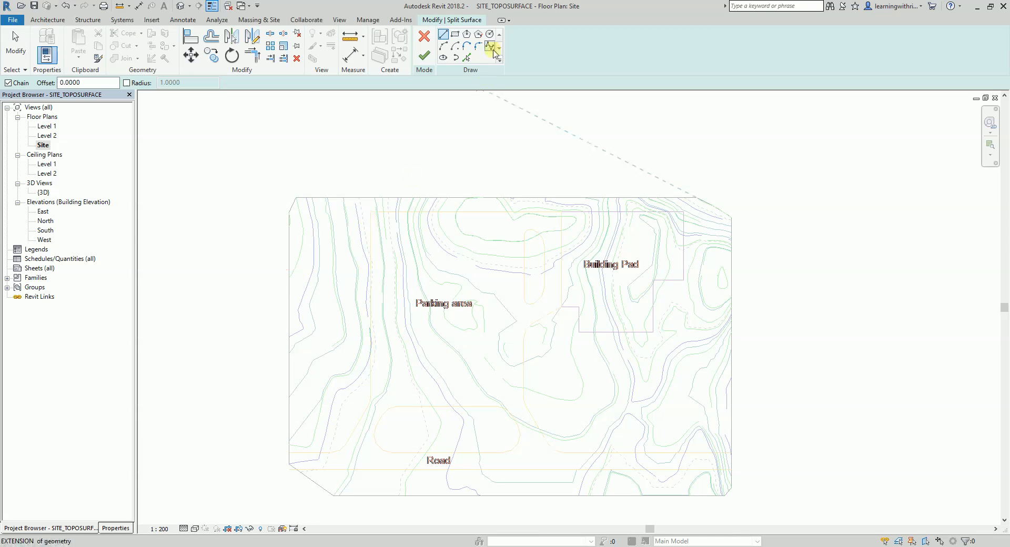
pyautogui.click(468, 57)
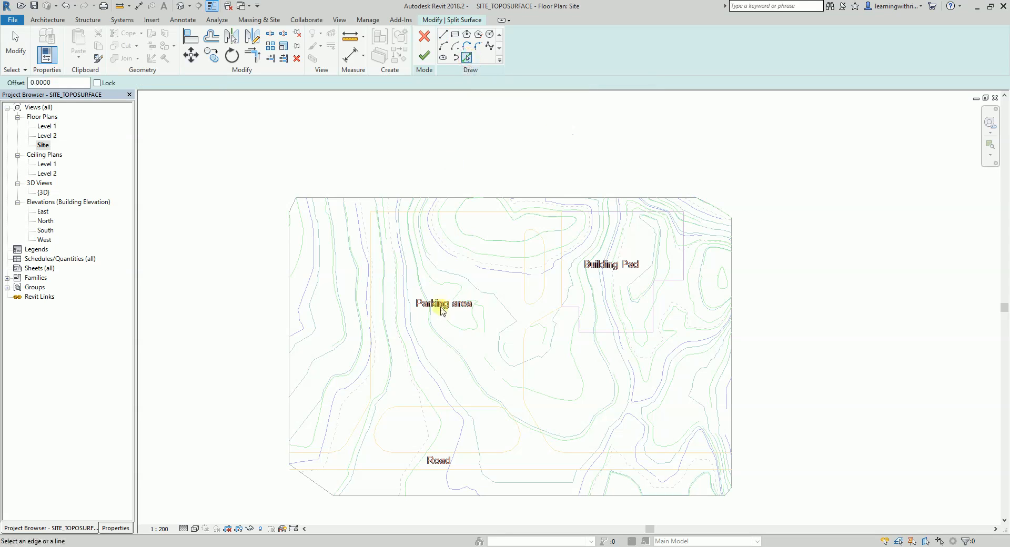
pyautogui.moveTo(442, 305); pyautogui.dragTo(455, 254, button='middle')
pyautogui.scroll(1, 453, 250)
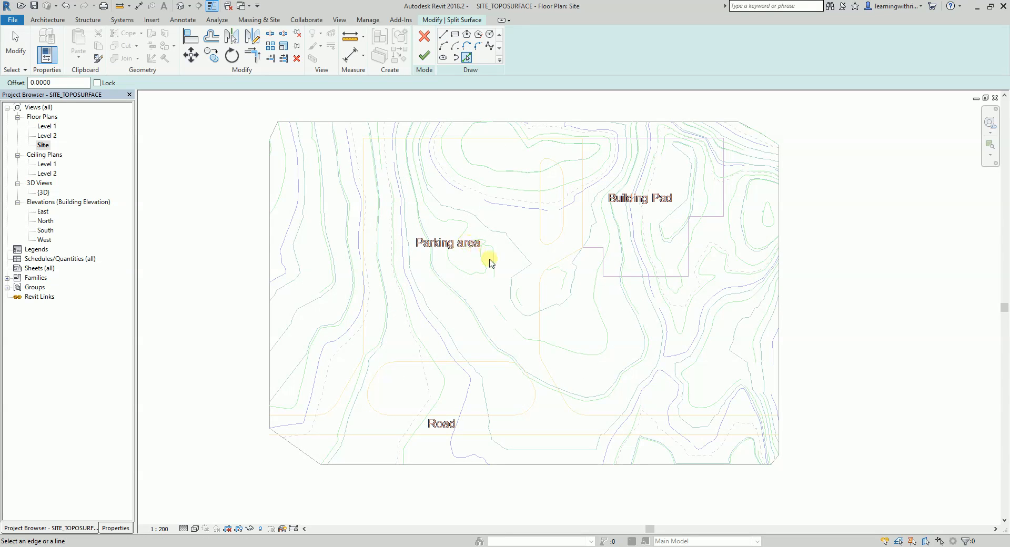
pyautogui.click(540, 290)
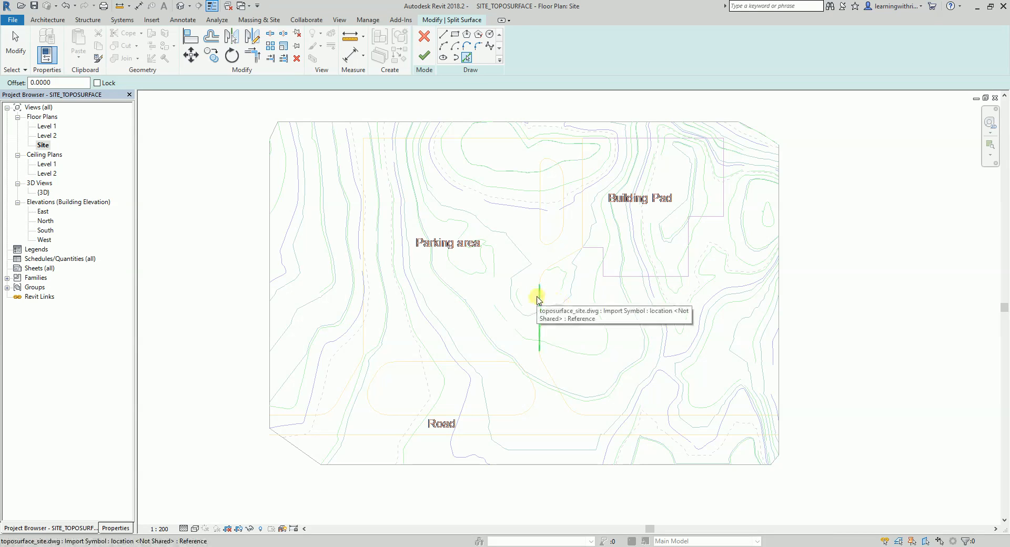
pyautogui.press('Tab')
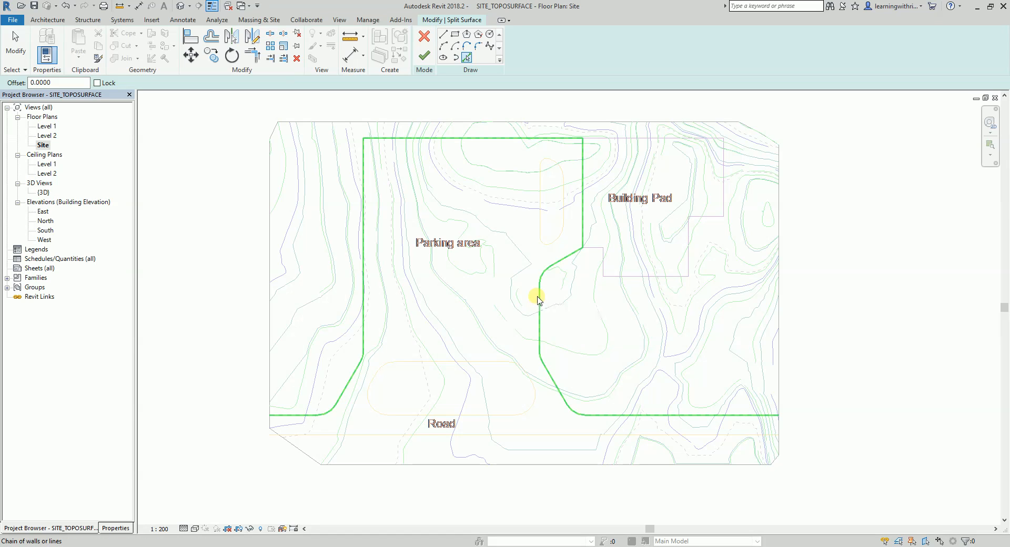
pyautogui.click(537, 300)
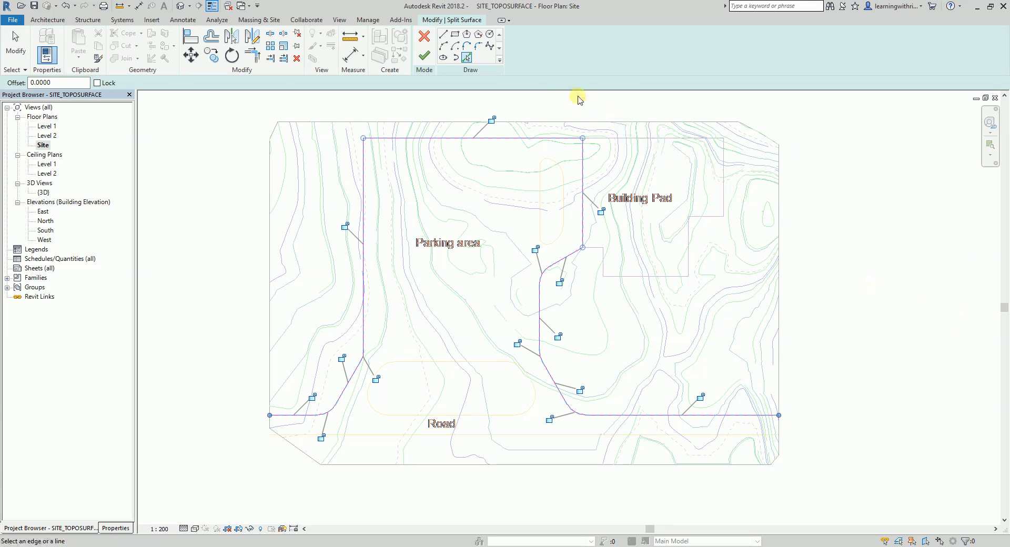
pyautogui.click(424, 55)
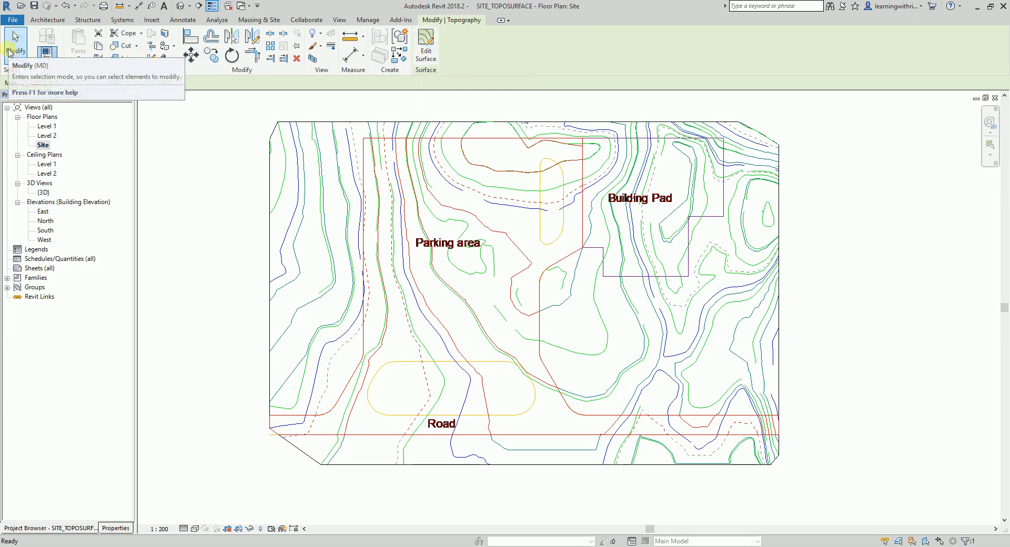
pyautogui.click(9, 52)
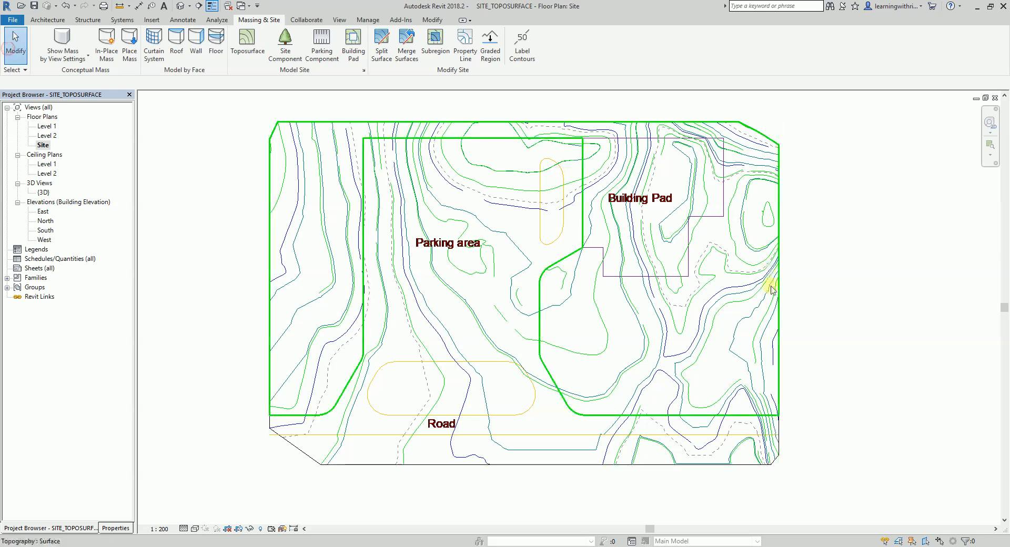
# Select the parking and road surface, the strip beyond the road and the surrounding terrain in turn to check the division
pyautogui.click(535, 329)
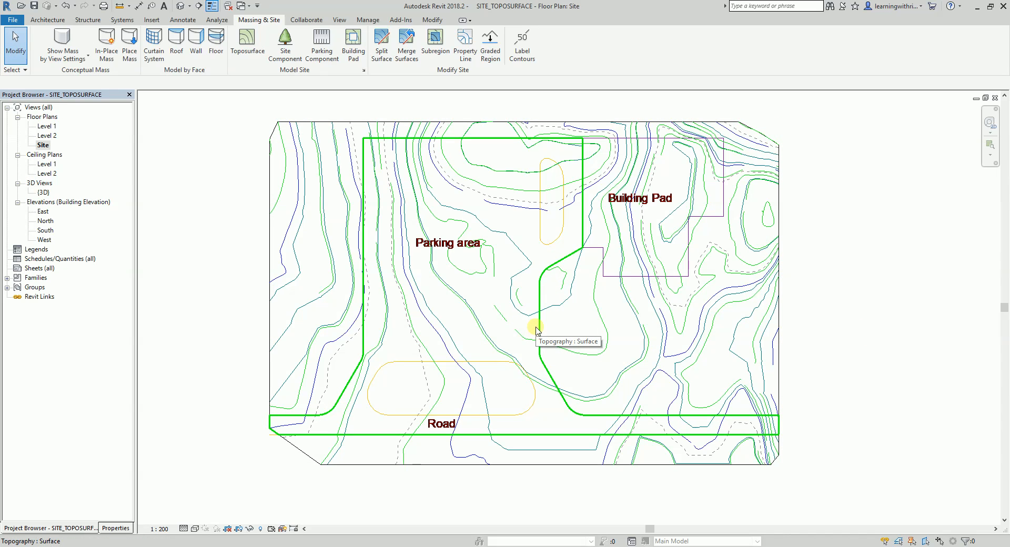
pyautogui.click(535, 328)
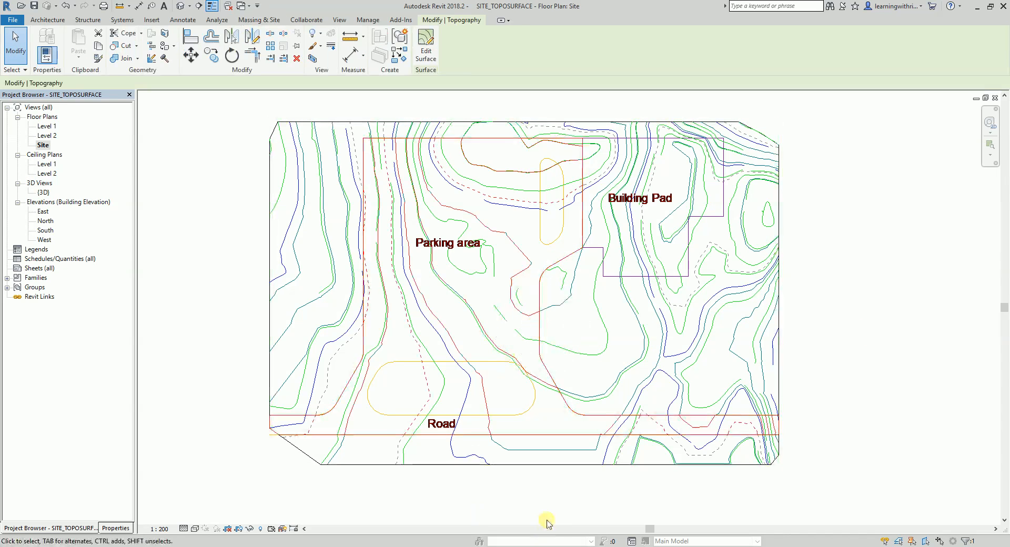
pyautogui.click(539, 466)
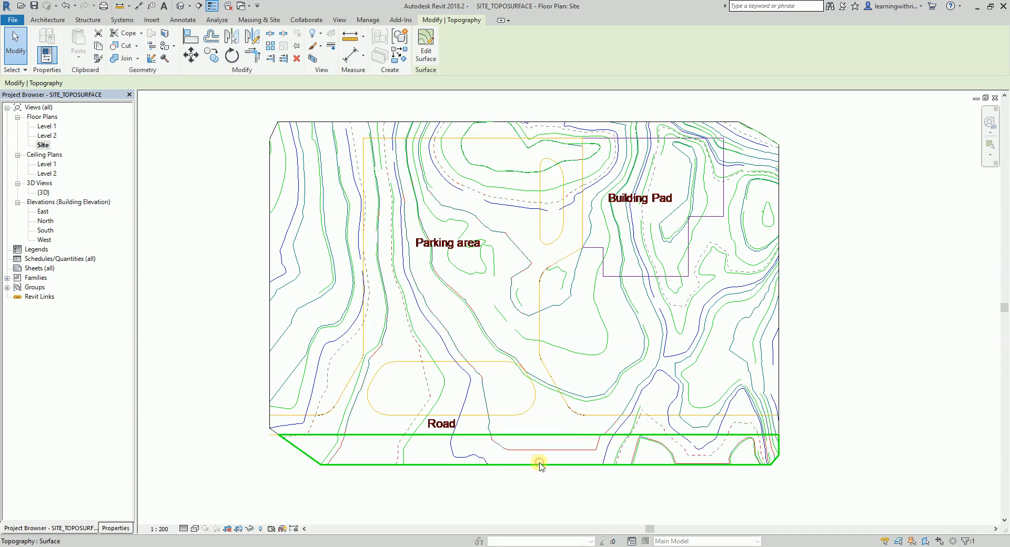
pyautogui.click(652, 125)
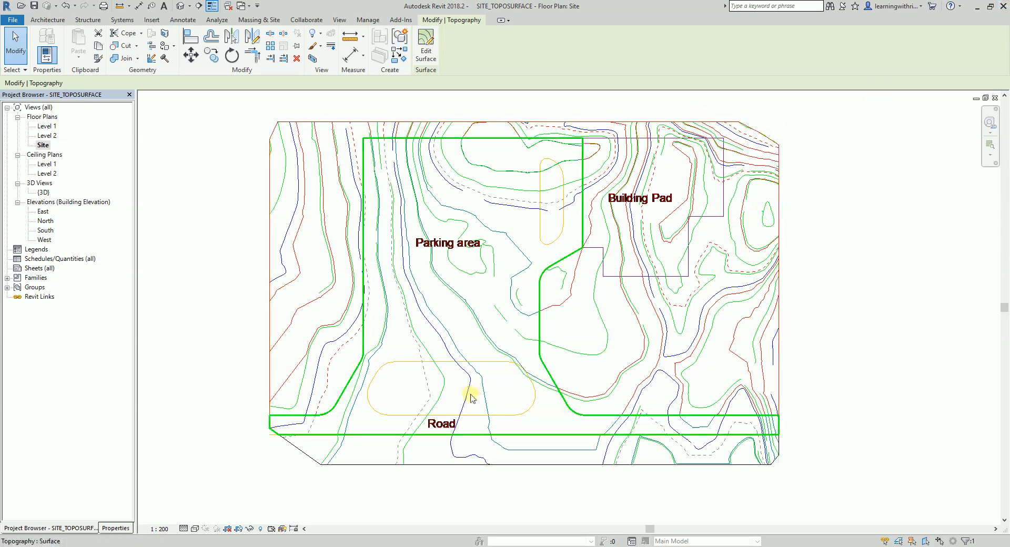
pyautogui.click(202, 322)
pyautogui.scroll(1, 202, 322)
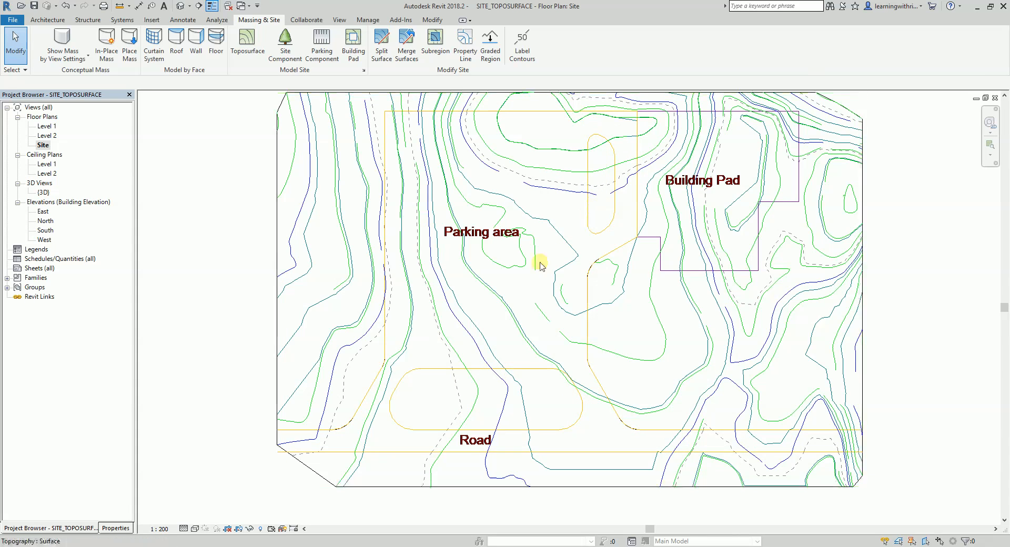
pyautogui.scroll(-1, 528, 271)
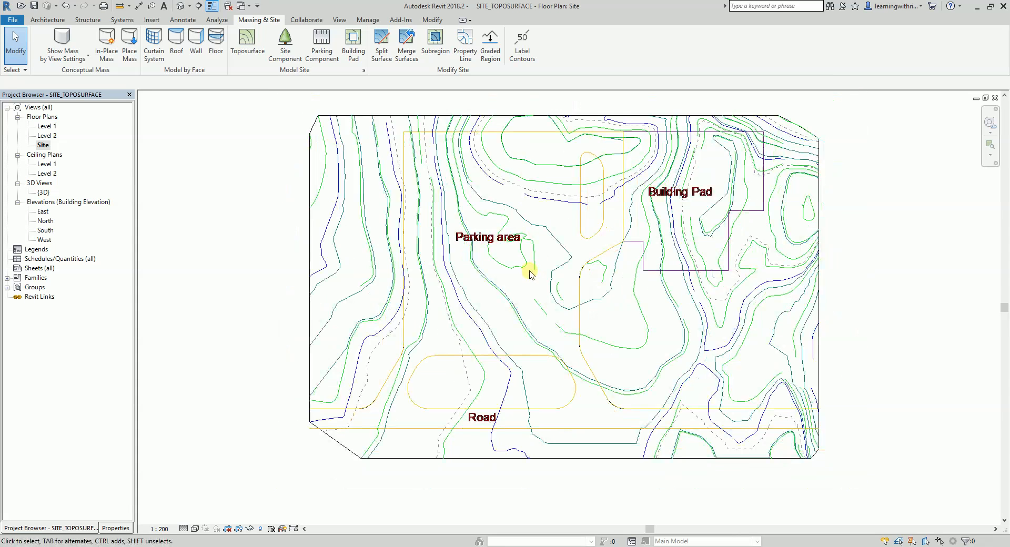
# Split the parking and road surface along the closed chain of the large rounded island above the Road label
pyautogui.click(377, 50)
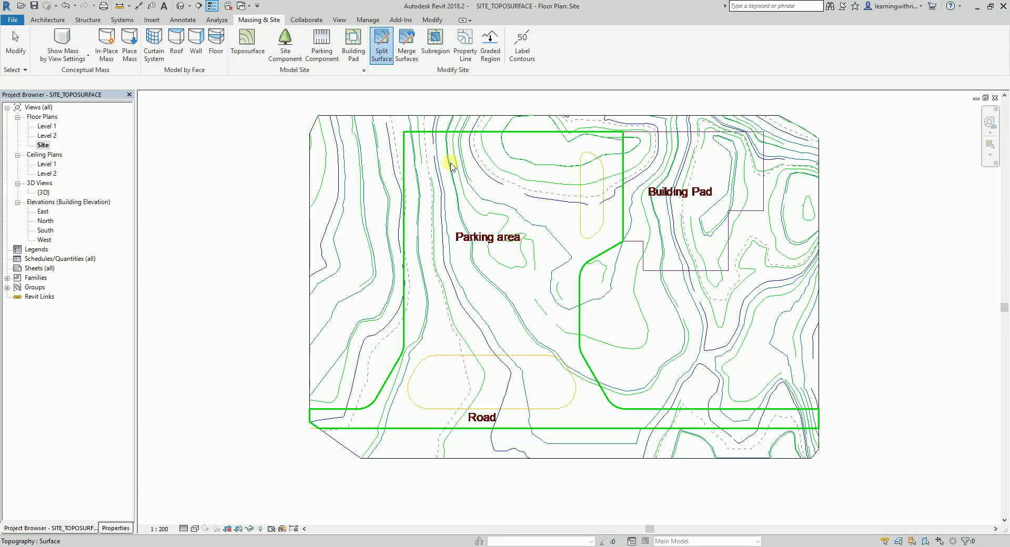
pyautogui.click(409, 254)
pyautogui.click(409, 253)
pyautogui.click(406, 196)
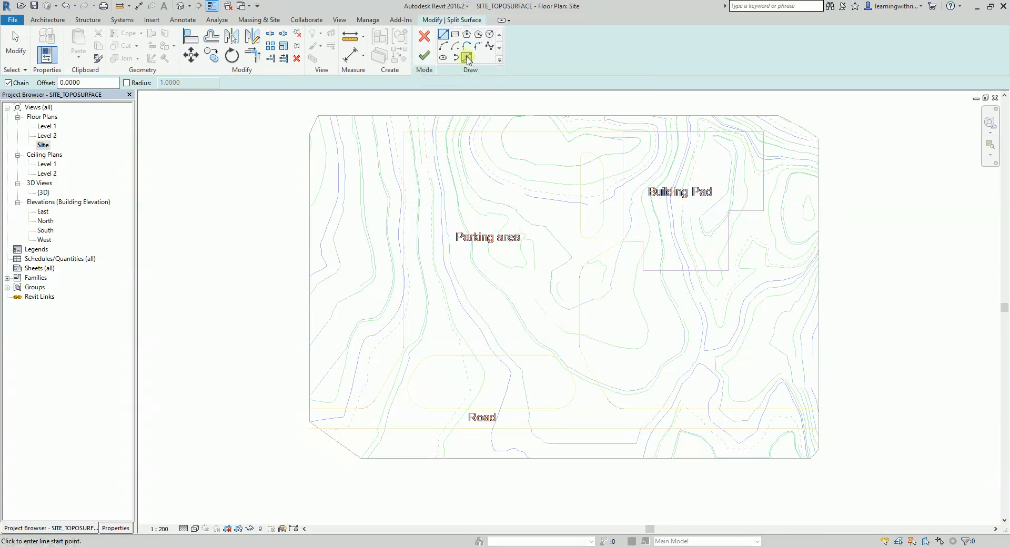
pyautogui.click(465, 57)
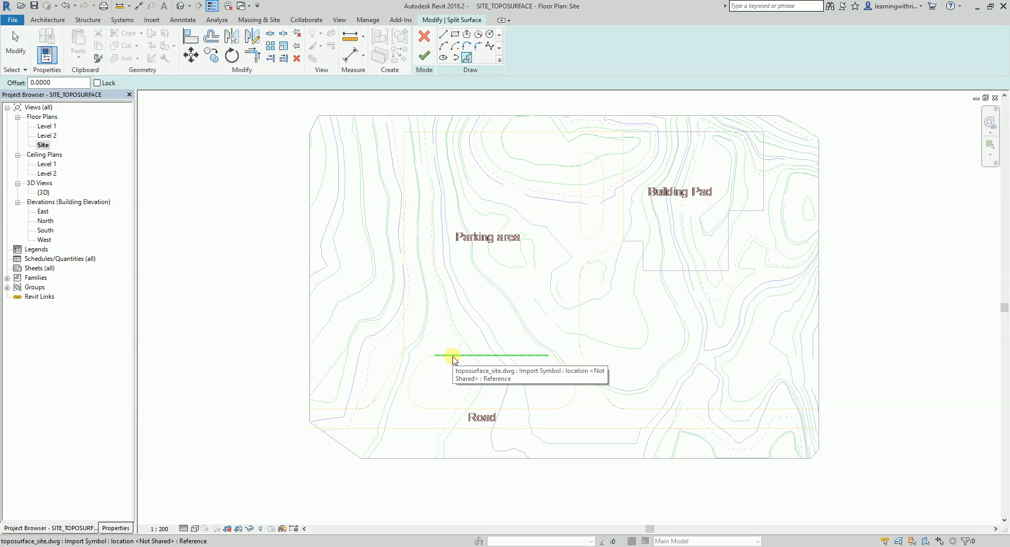
pyautogui.press('Tab')
pyautogui.press('Tab')
pyautogui.press('Tab')
pyautogui.press('Tab')
pyautogui.press('Tab')
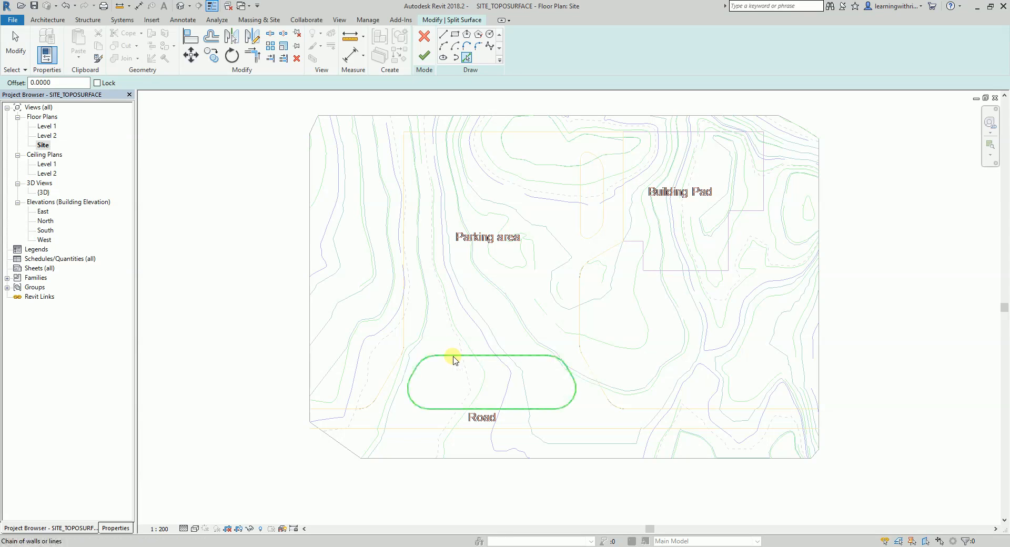
pyautogui.press('Tab')
pyautogui.press('Tab')
pyautogui.press('Tab')
pyautogui.press('Tab')
pyautogui.press('Tab')
pyautogui.press('Tab')
pyautogui.click(456, 359)
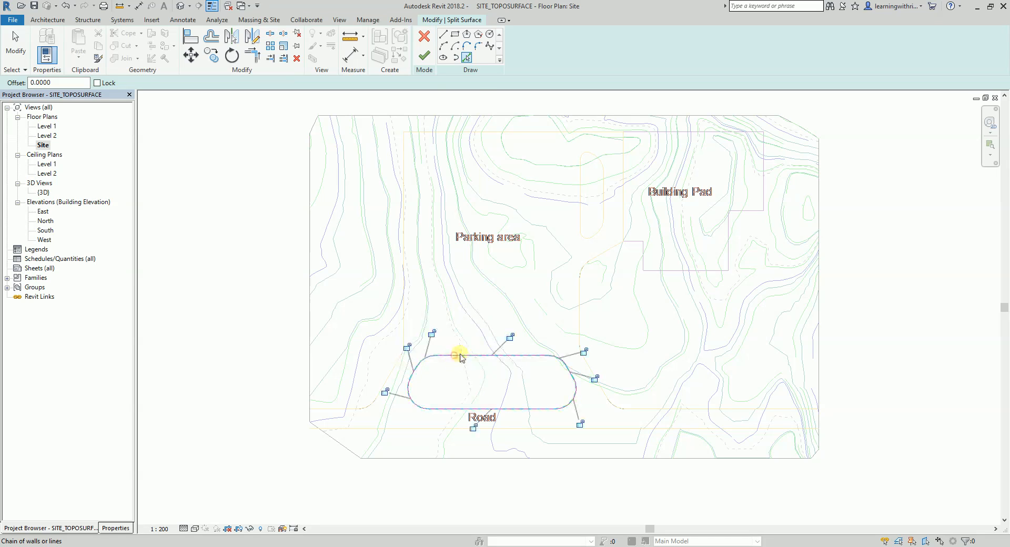
pyautogui.click(425, 55)
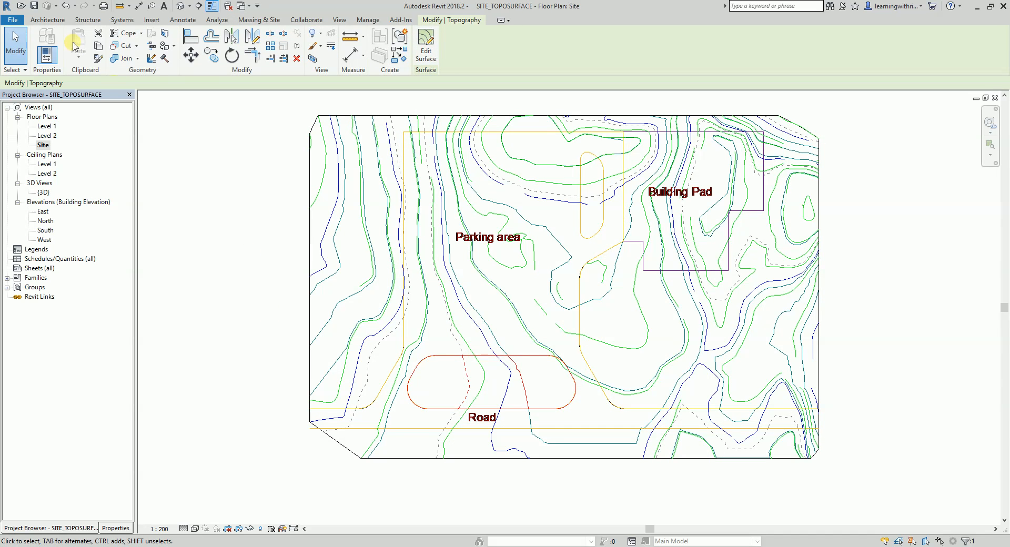
pyautogui.click(15, 46)
pyautogui.press('ctrl')
pyautogui.press('ctrl')
pyautogui.press('ctrl')
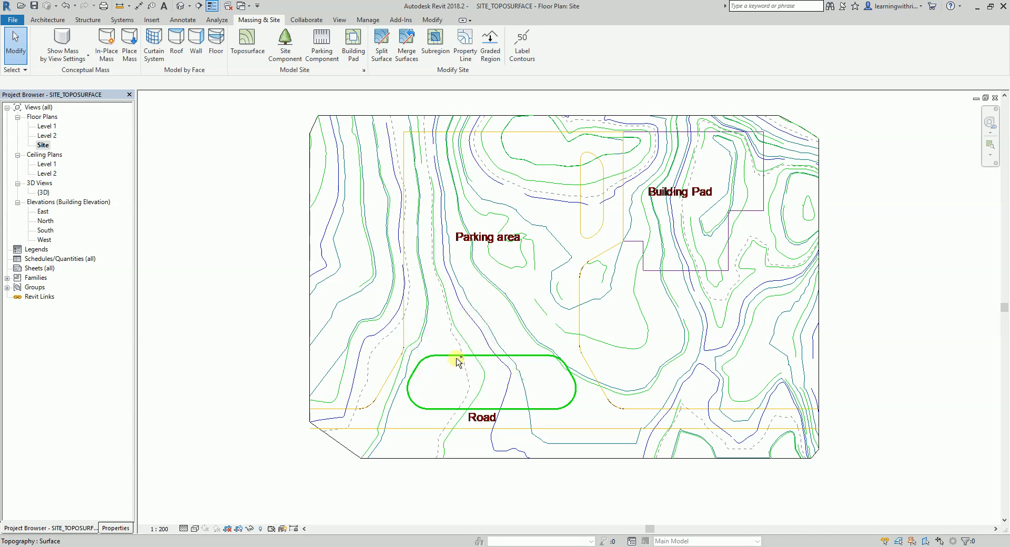
# Split the parking and road surface along the closed chain of the small elongated island near the Building Pad label
pyautogui.press('ctrl')
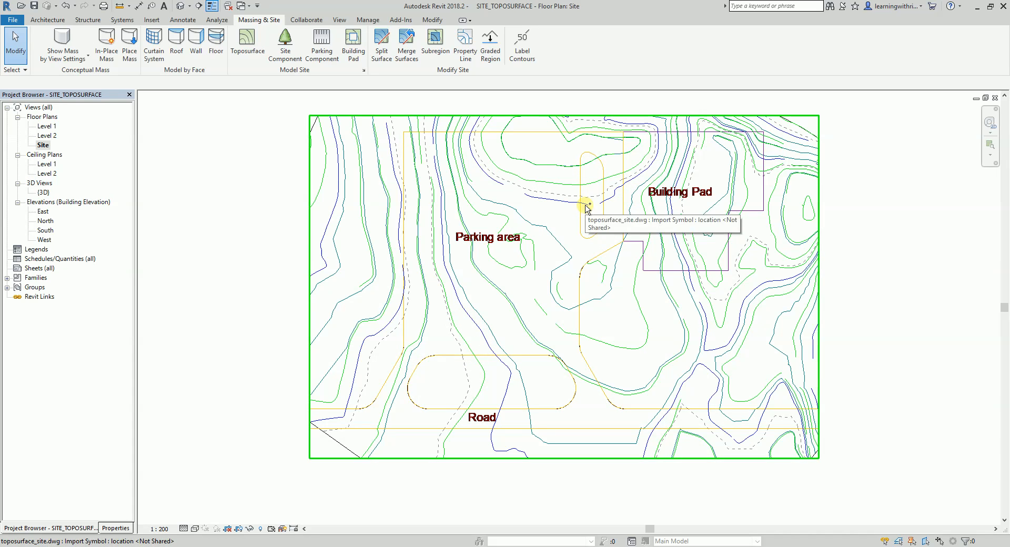
pyautogui.click(382, 52)
pyautogui.press('ctrl')
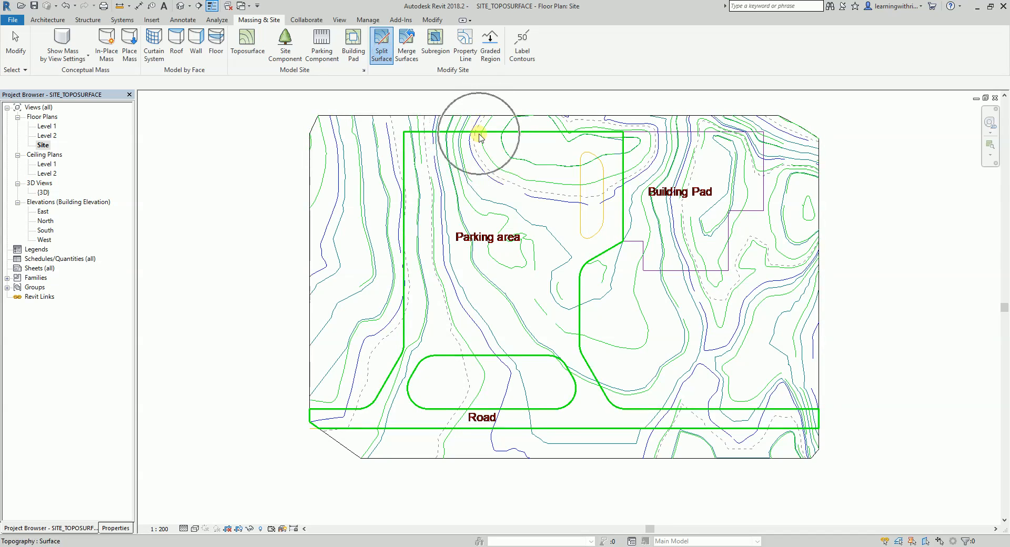
pyautogui.click(478, 137)
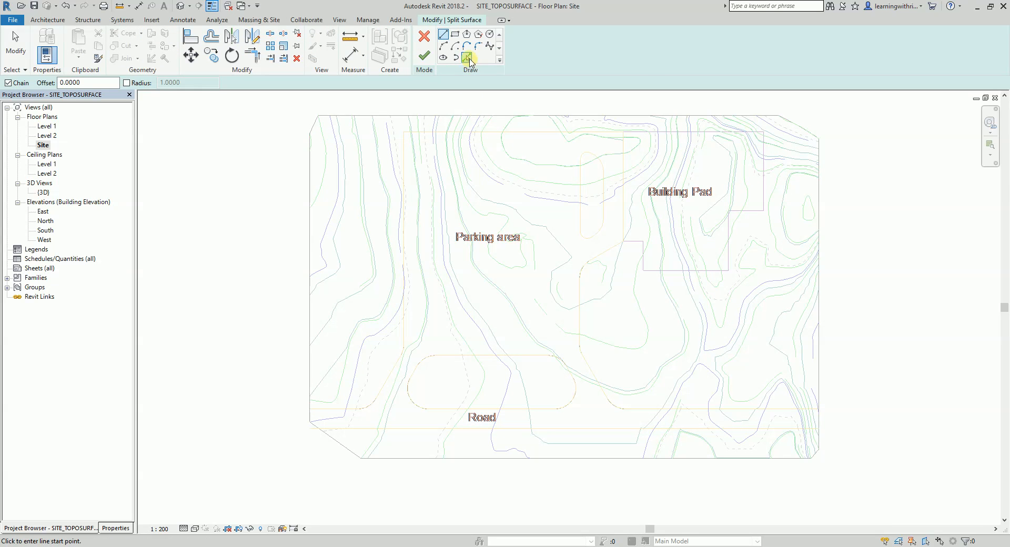
pyautogui.click(468, 58)
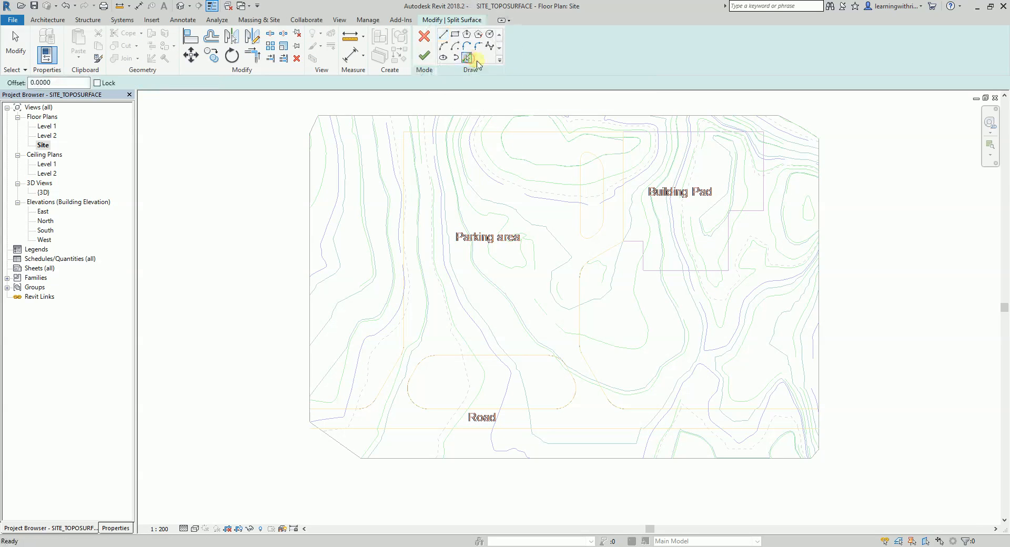
pyautogui.press('Tab')
pyautogui.click(585, 182)
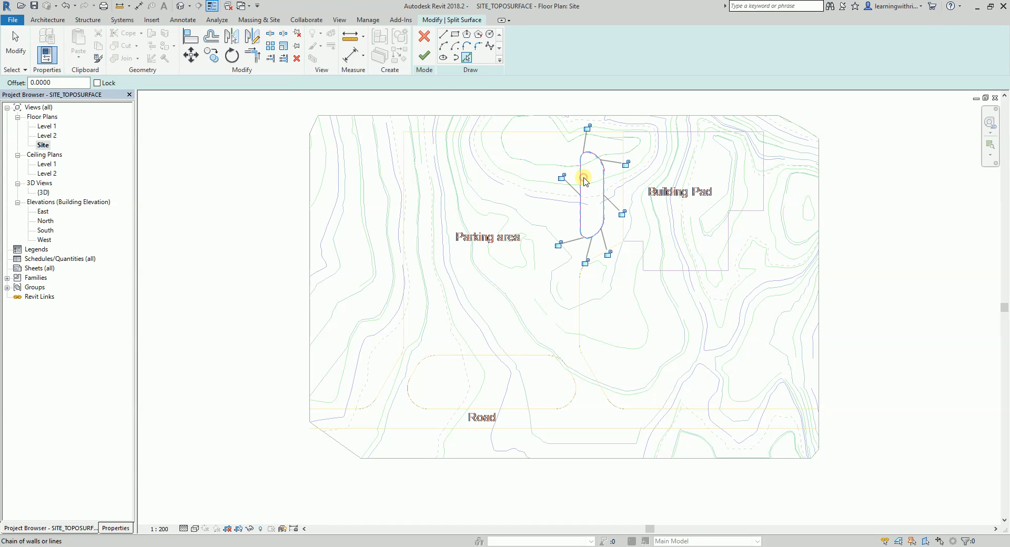
pyautogui.click(425, 56)
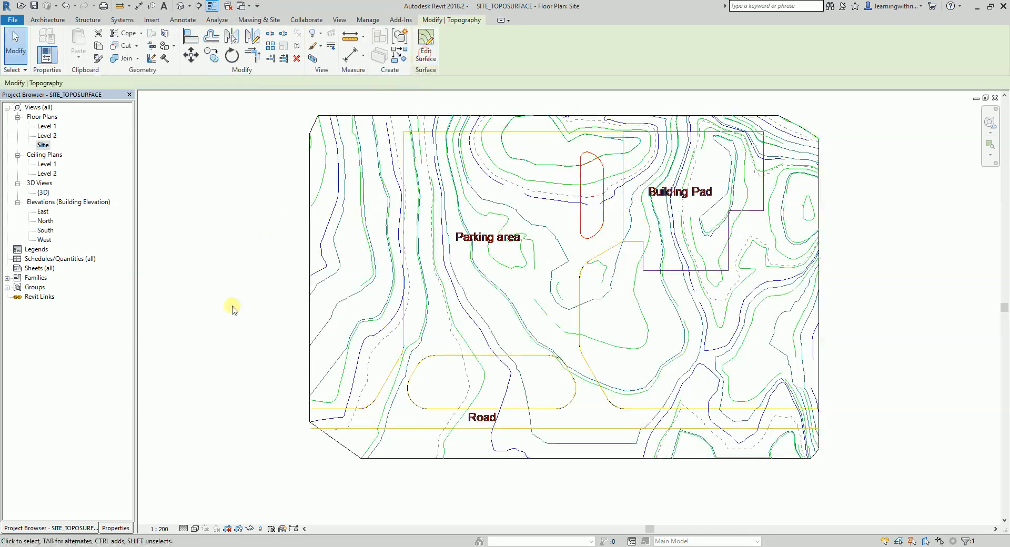
pyautogui.click(401, 343)
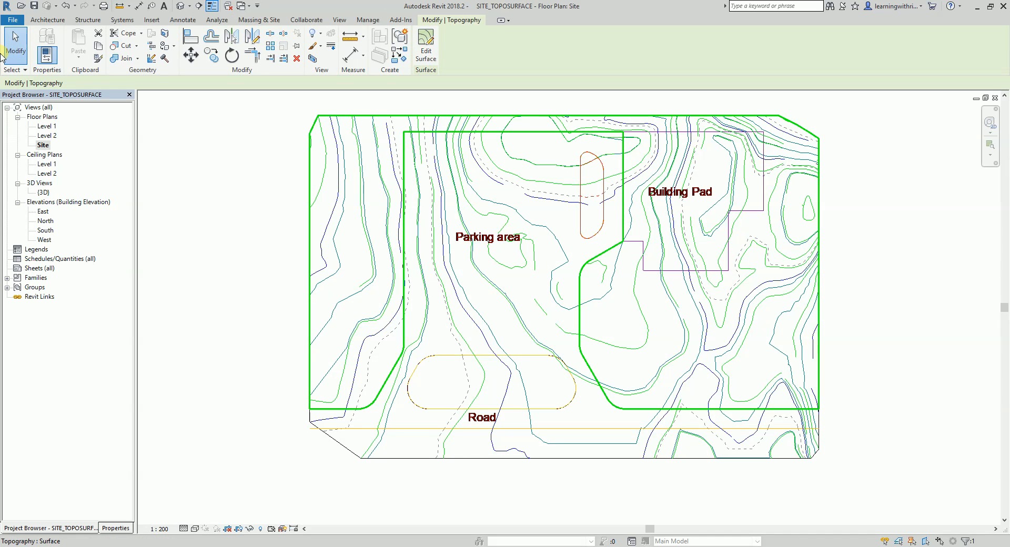
pyautogui.click(14, 45)
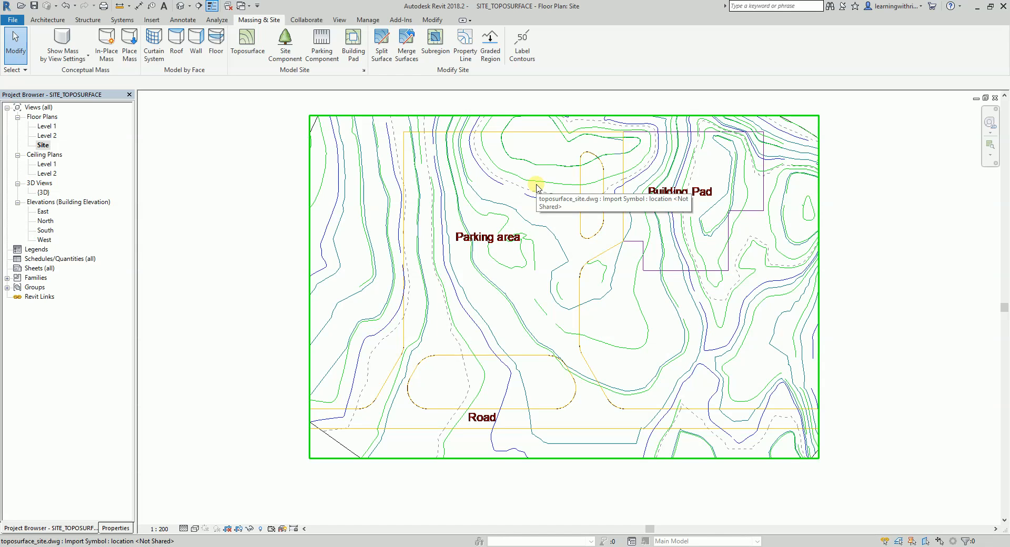
# Search the material library for asphalt and assign the Site - Asphalt material to the parking and road surface
pyautogui.click(618, 412)
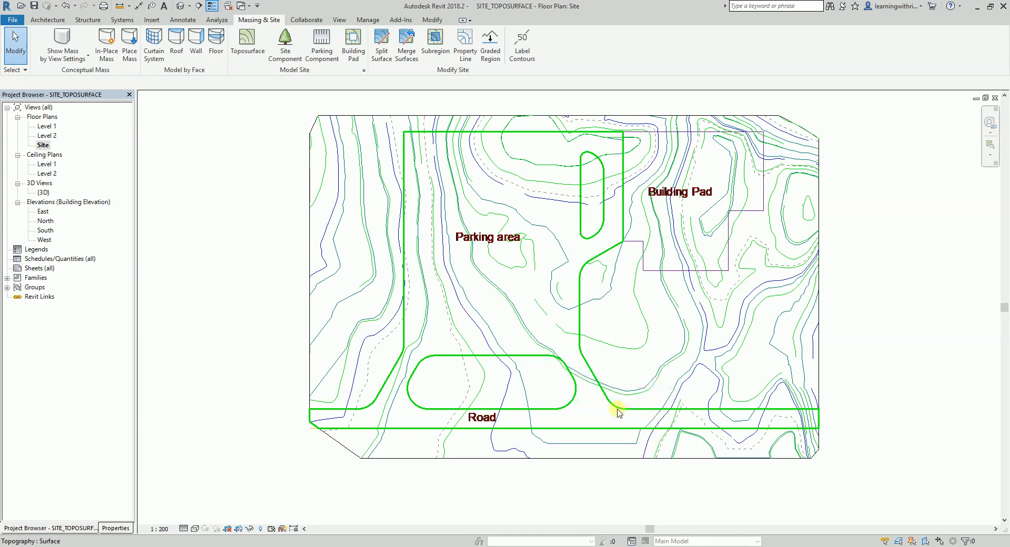
pyautogui.click(618, 409)
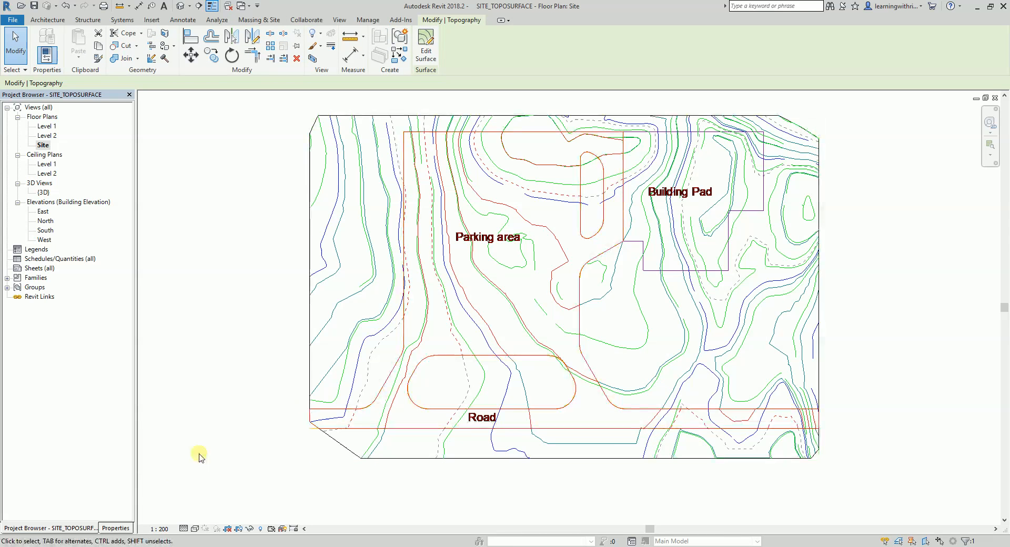
pyautogui.click(115, 527)
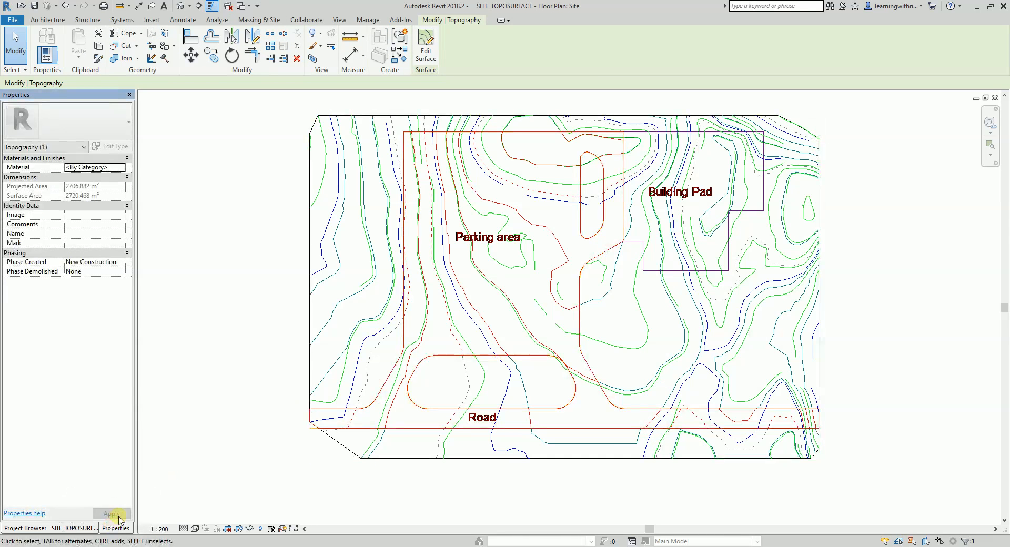
pyautogui.click(112, 166)
pyautogui.click(121, 167)
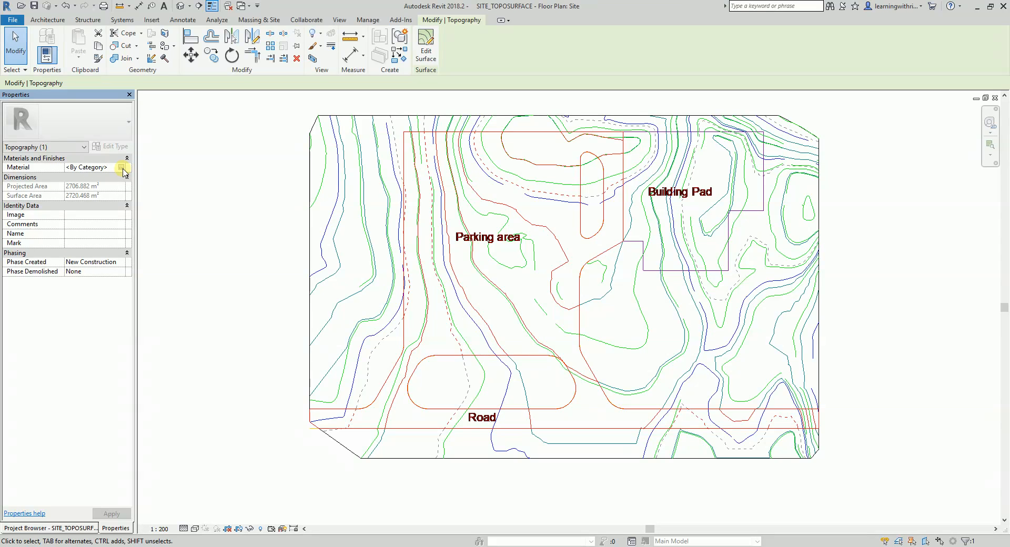
pyautogui.click(122, 167)
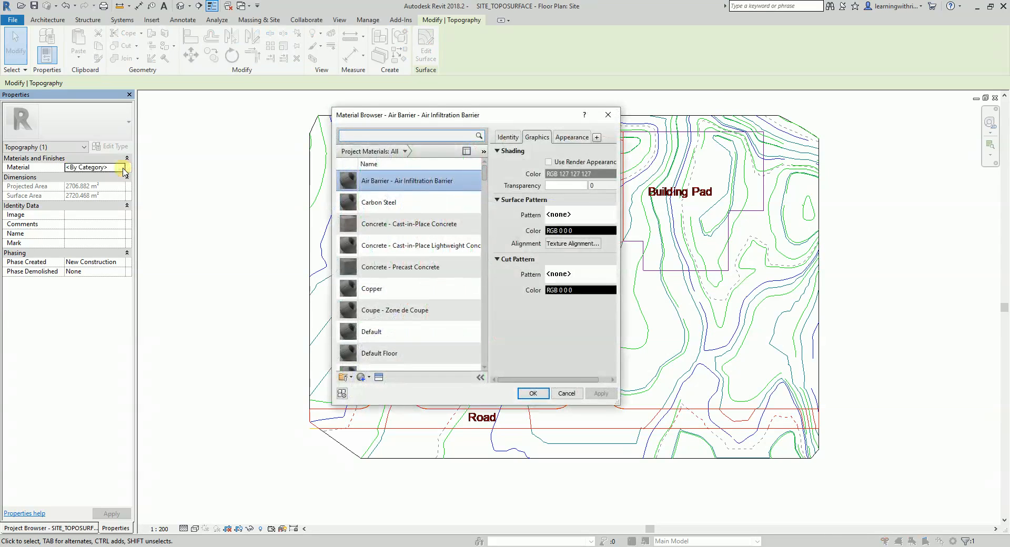
pyautogui.click(393, 134)
pyautogui.write('ASPHAL')
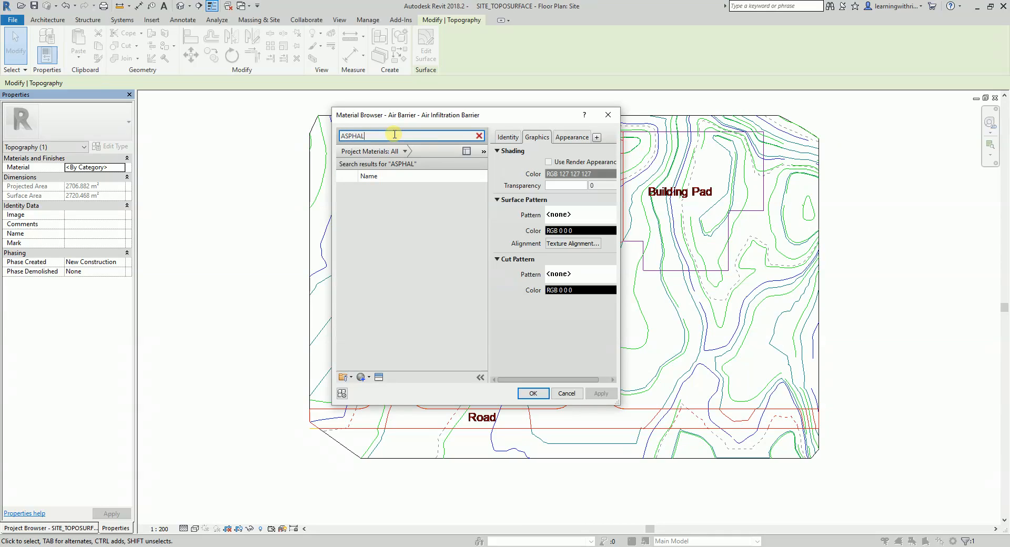
pyautogui.click(386, 214)
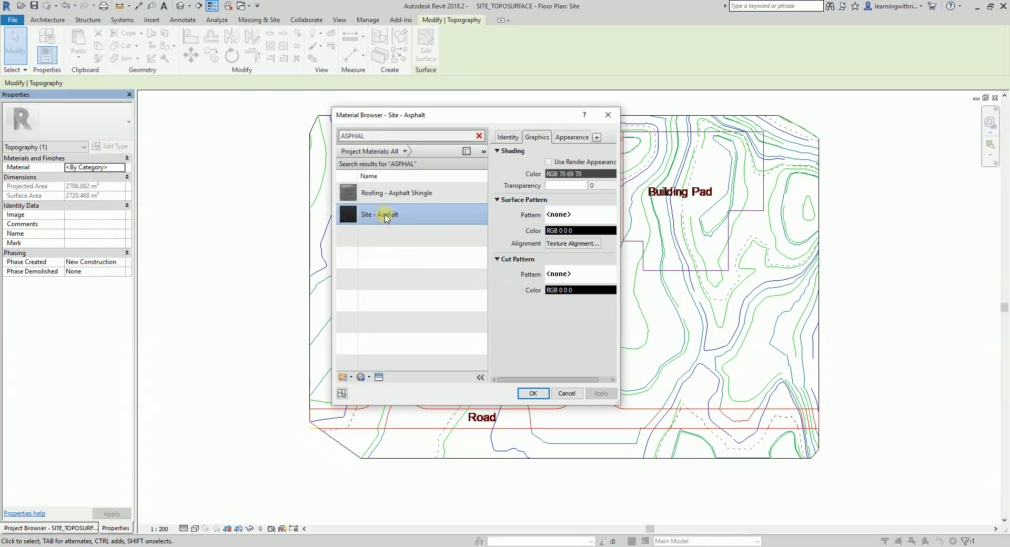
pyautogui.click(532, 393)
pyautogui.click(213, 209)
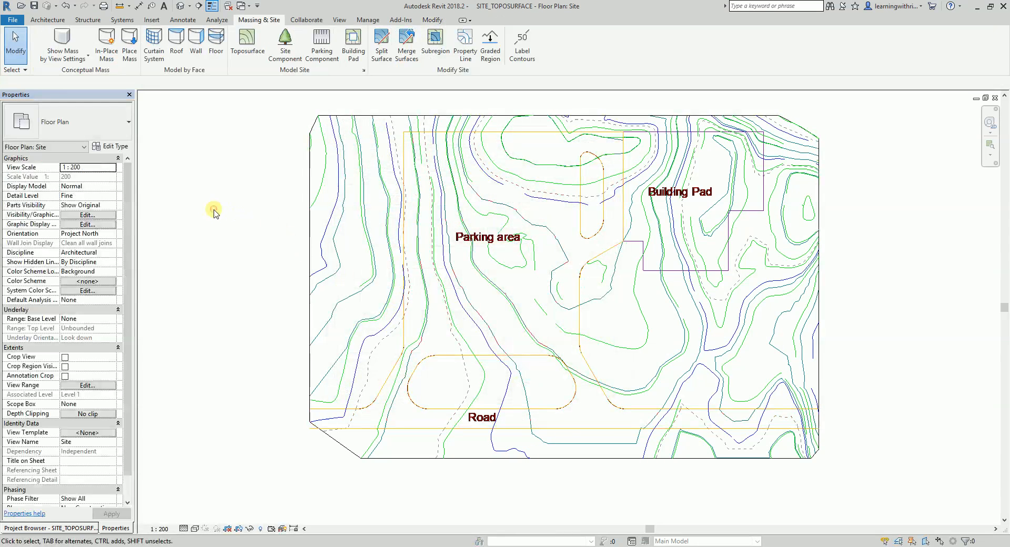
# Show the site in the default 3D view, orbit around it and return to the home orientation to inspect the asphalt area
pyautogui.click(180, 6)
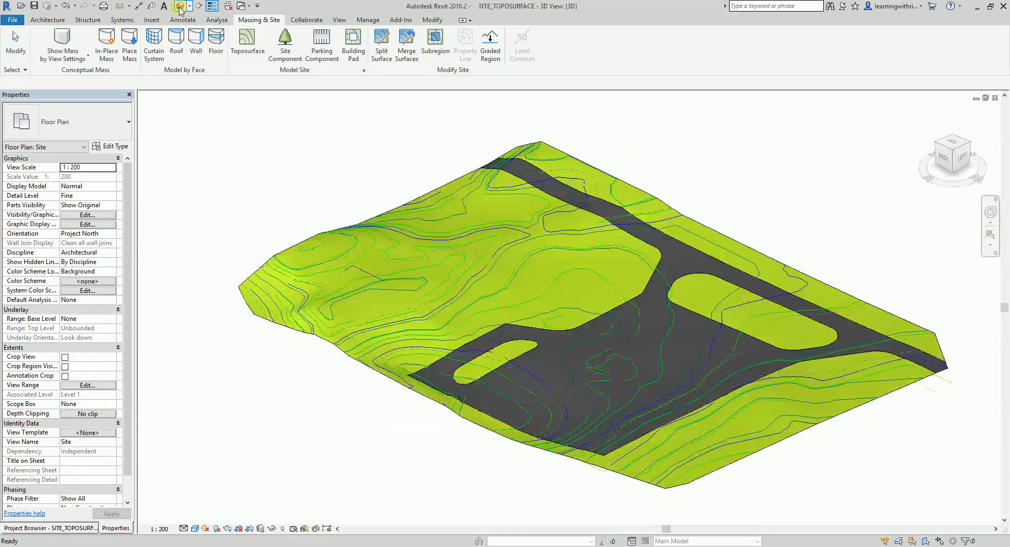
pyautogui.keyDown('shift'); pyautogui.moveTo(913, 225); pyautogui.dragTo(532, 232, button='middle'); pyautogui.keyUp('shift')
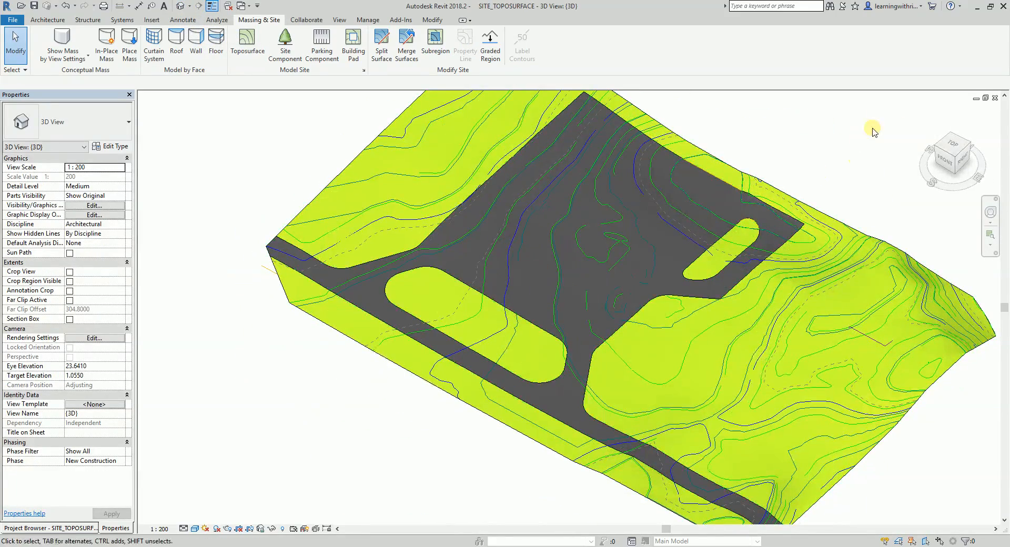
pyautogui.click(930, 114)
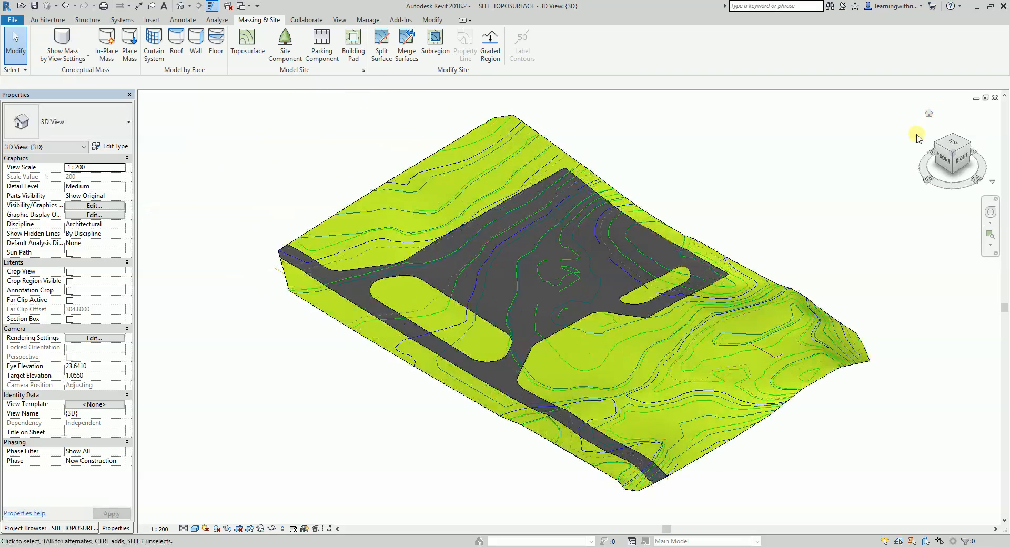